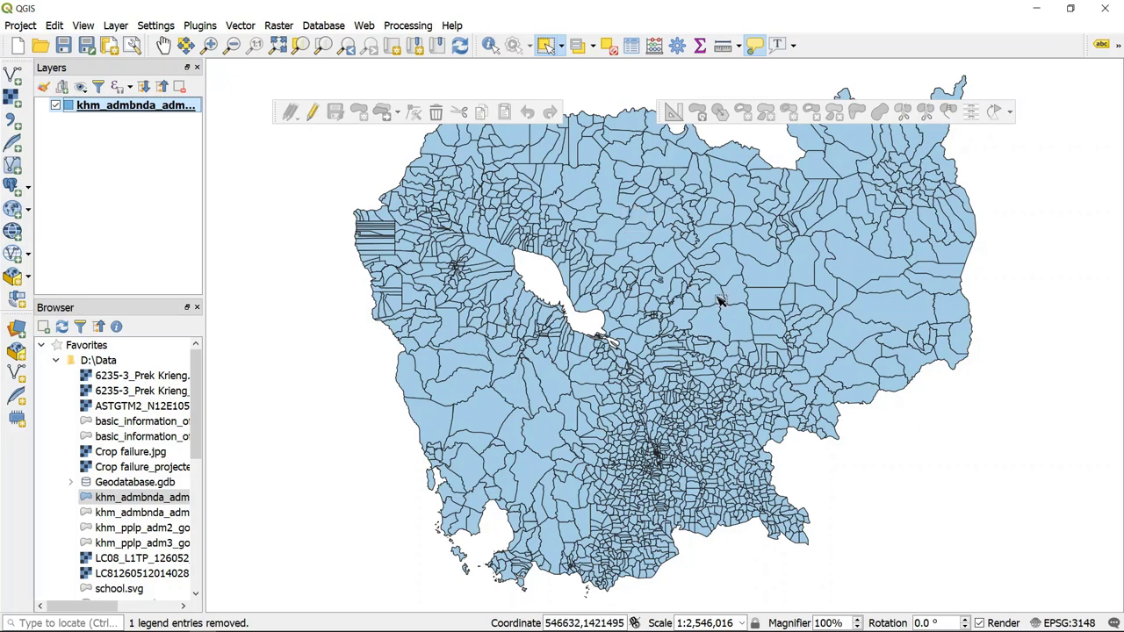
Open the attribute table of the khm_admbnda_adm3_gov layer and enlarge its window to show all columns
mouse_move(719, 299)
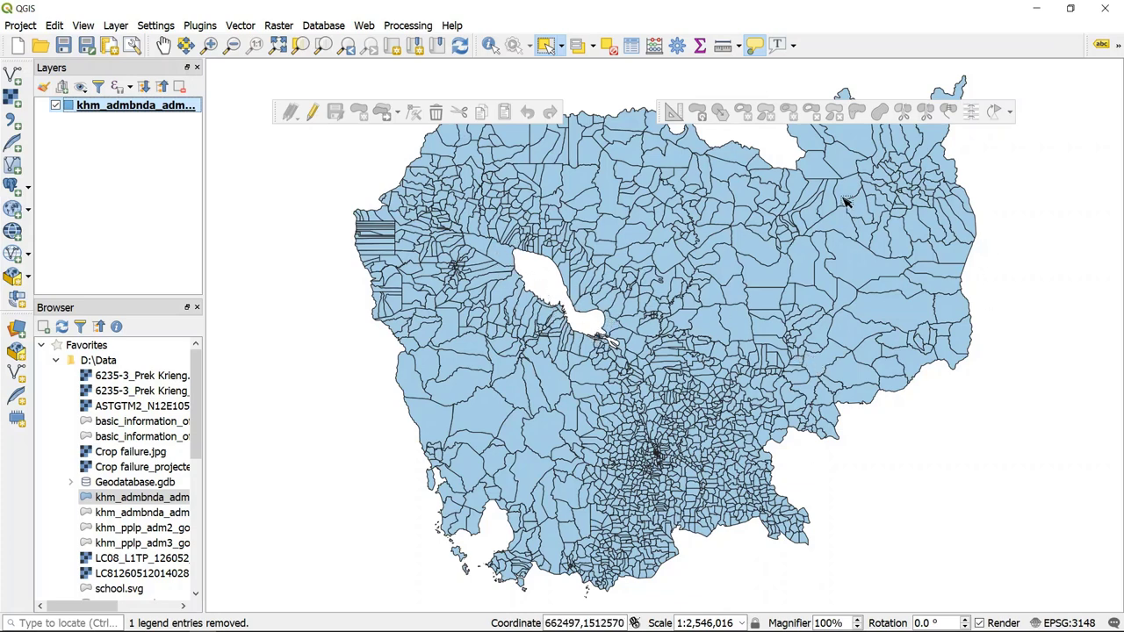
mouse_move(694, 341)
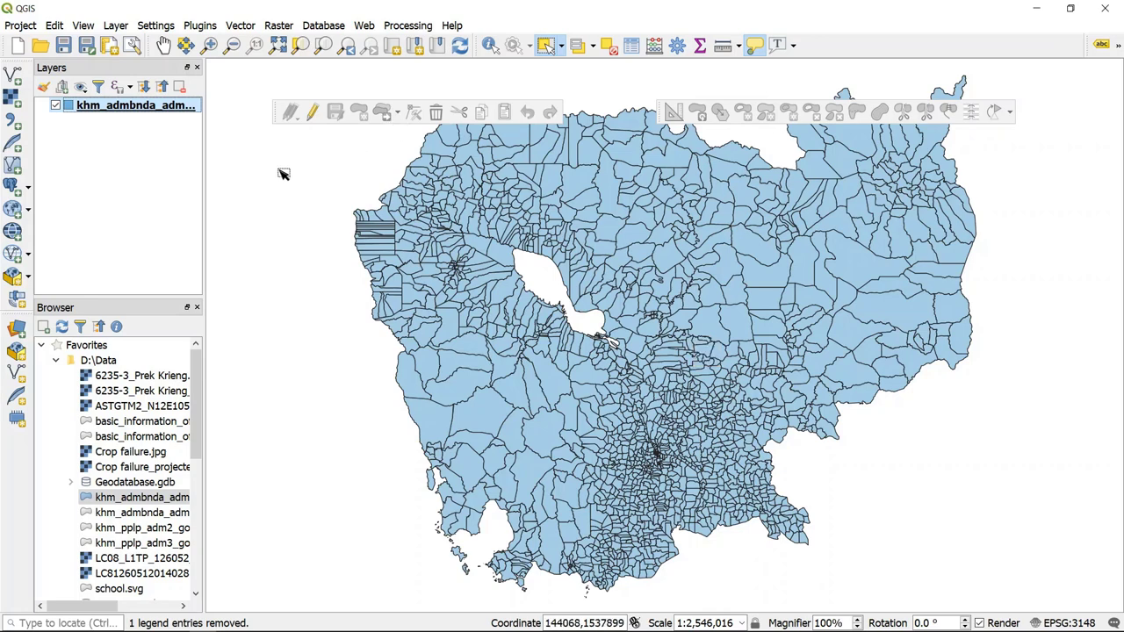
right_click(116, 106)
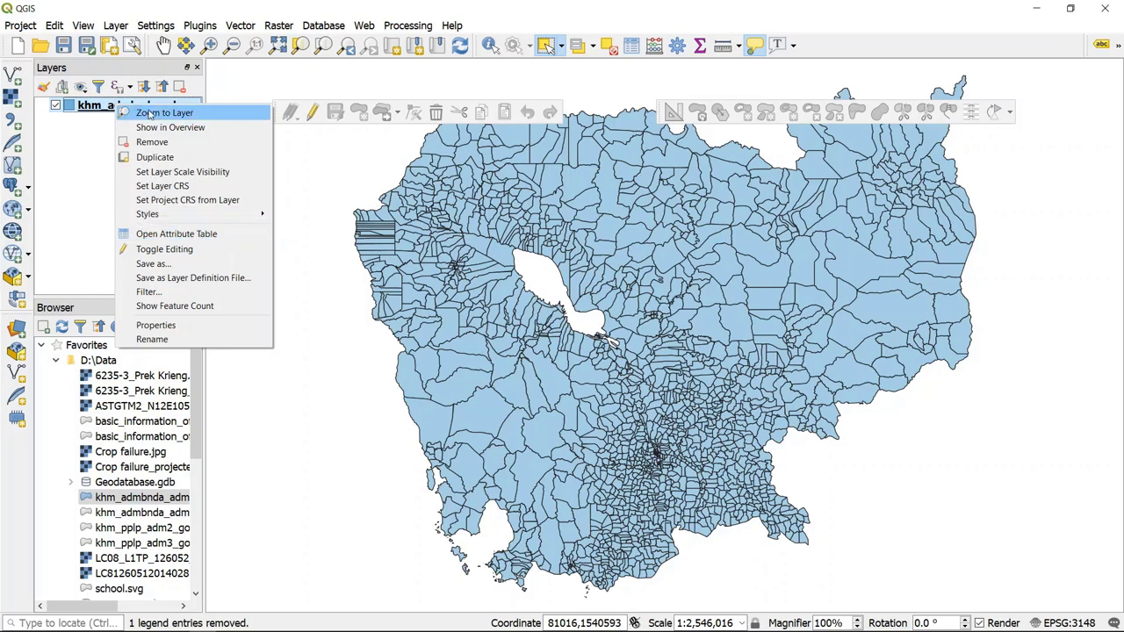
click(186, 235)
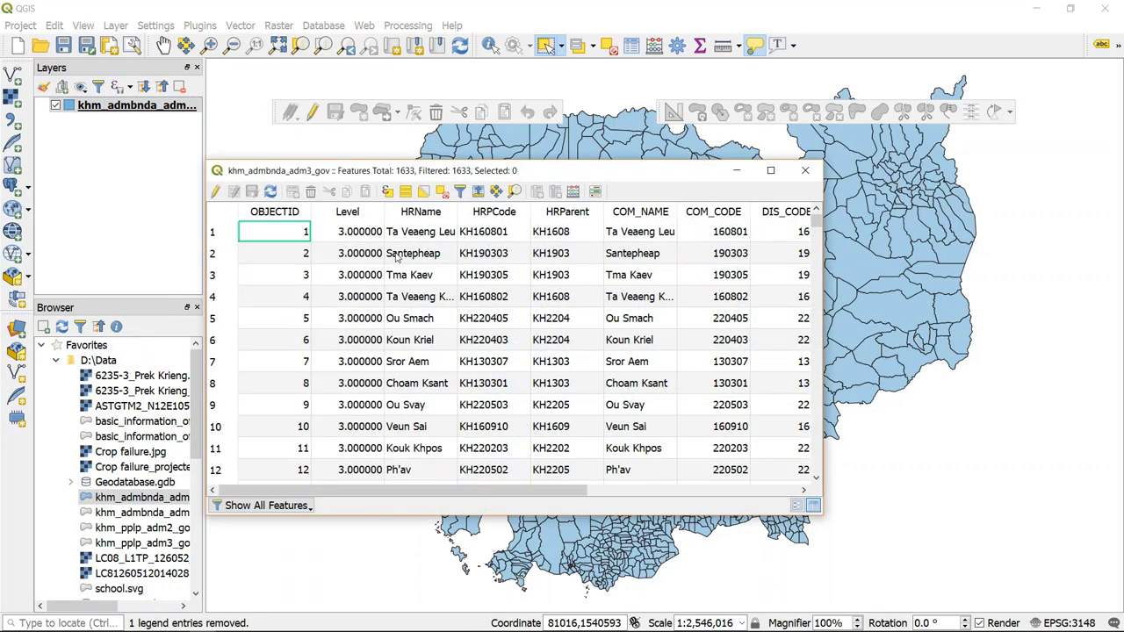
drag(651, 164, 673, 46)
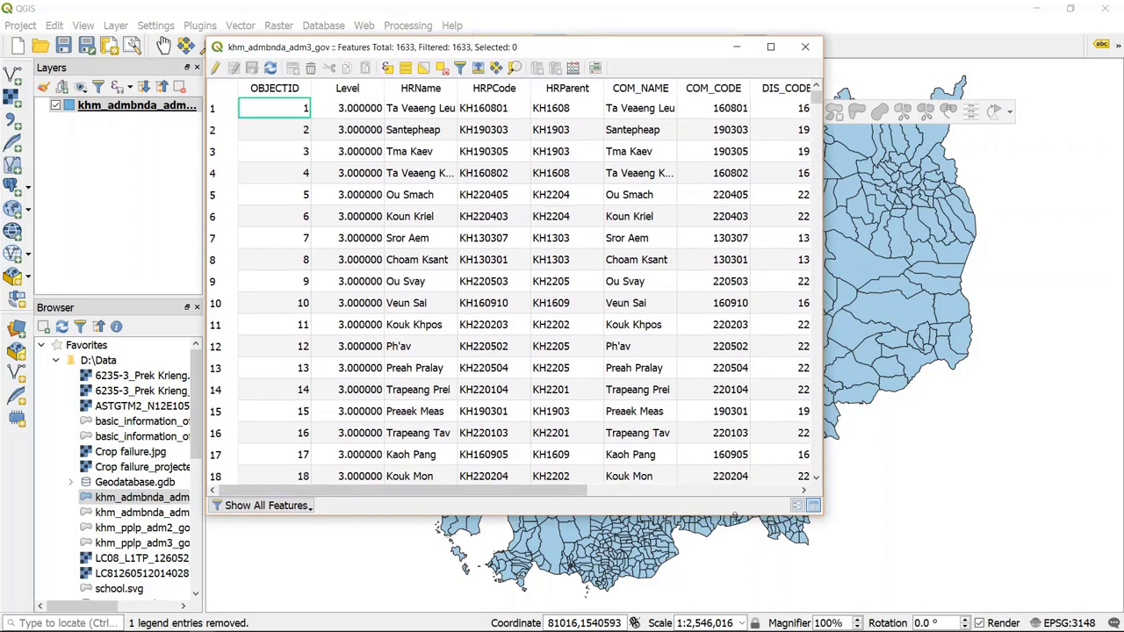
drag(773, 516, 799, 576)
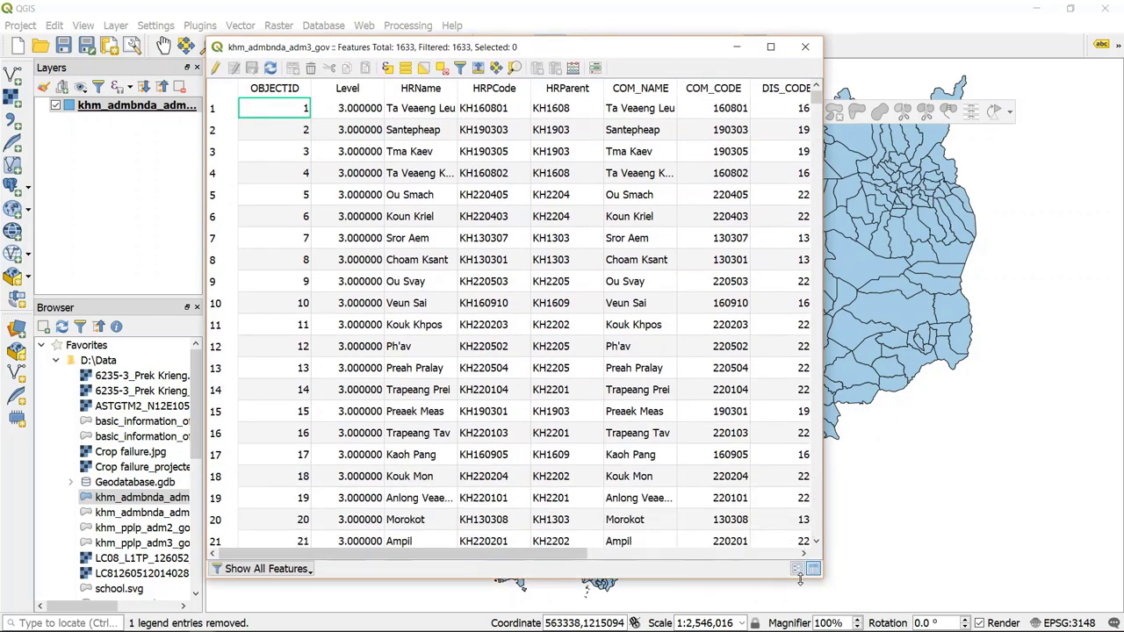
drag(823, 343, 1043, 343)
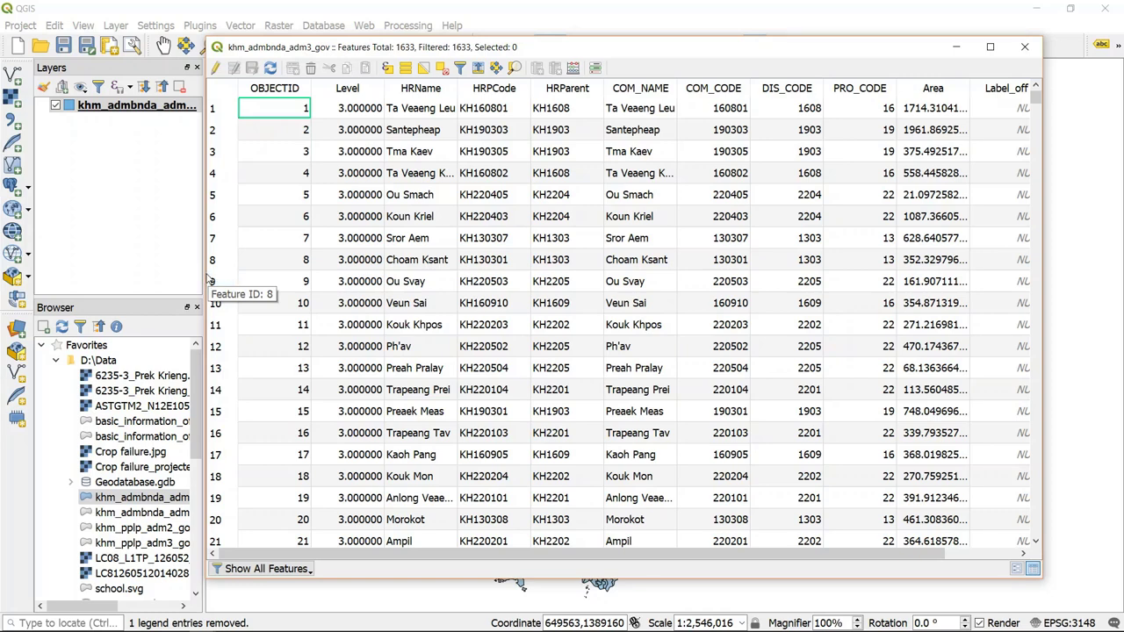
drag(204, 275, 98, 278)
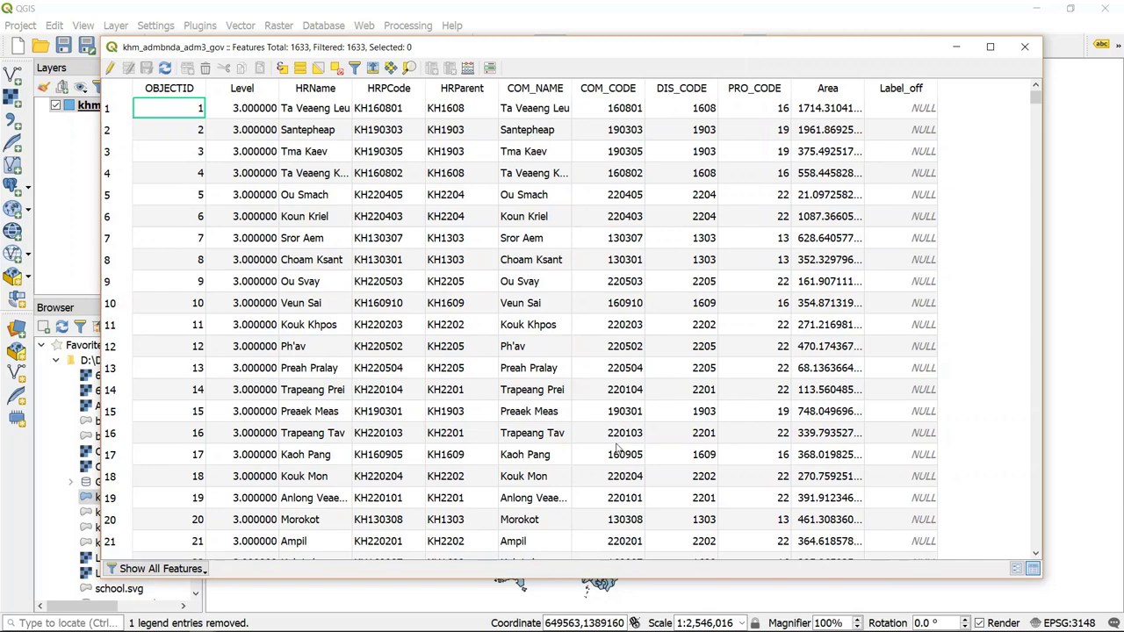
Look through the commune records and widen the COM_NAME and Area columns
scroll(637, 421, down, 14)
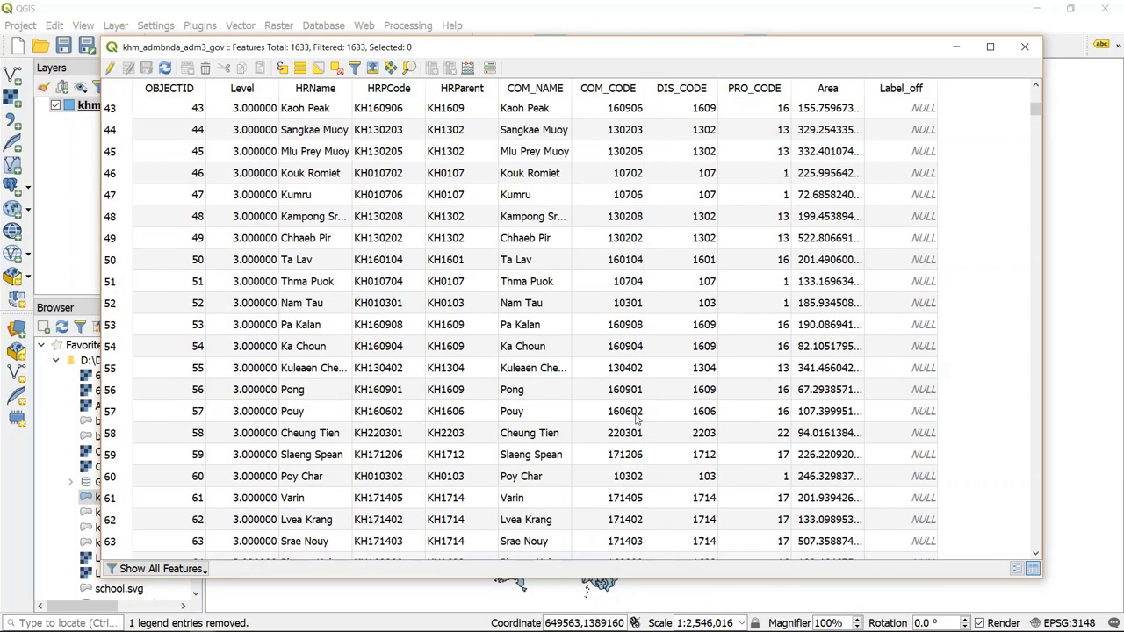
scroll(638, 421, up, 14)
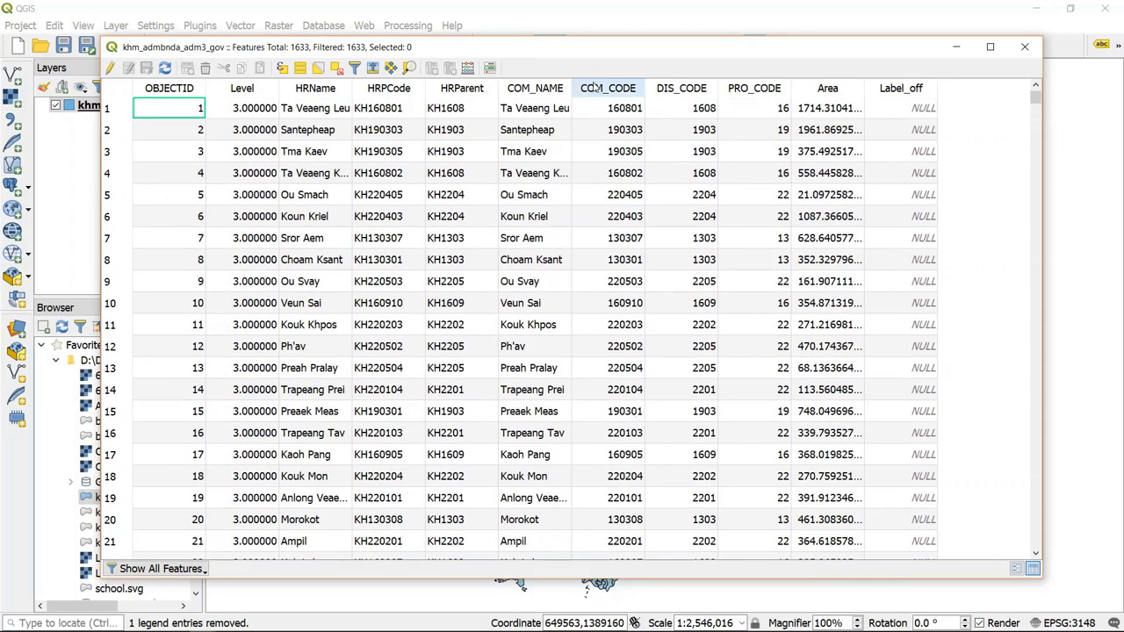
drag(573, 88, 628, 88)
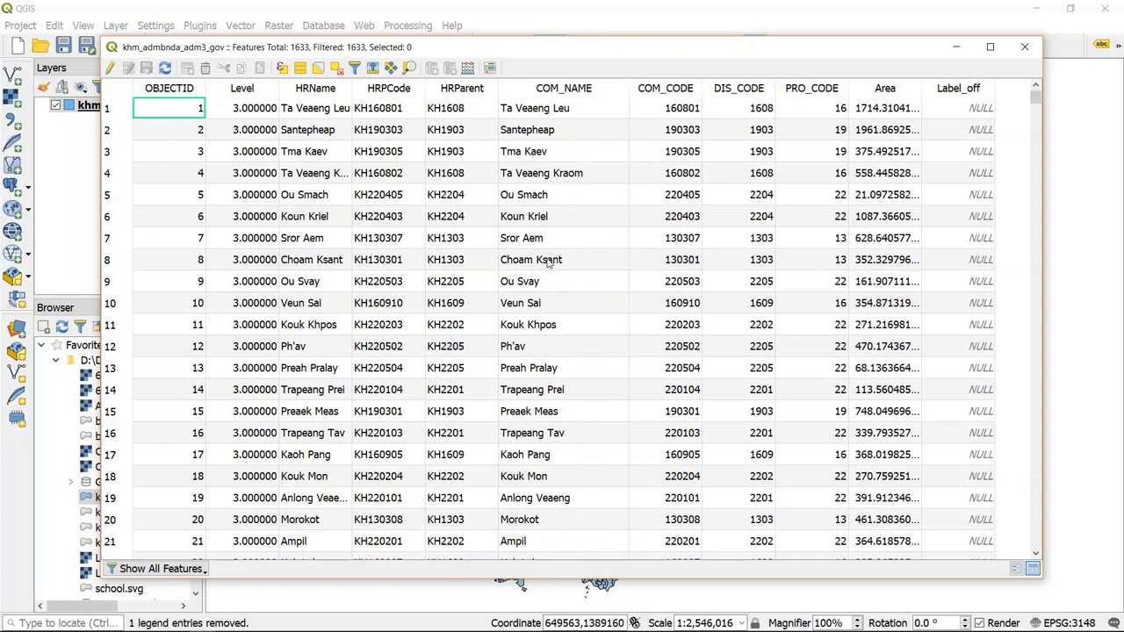
click(304, 154)
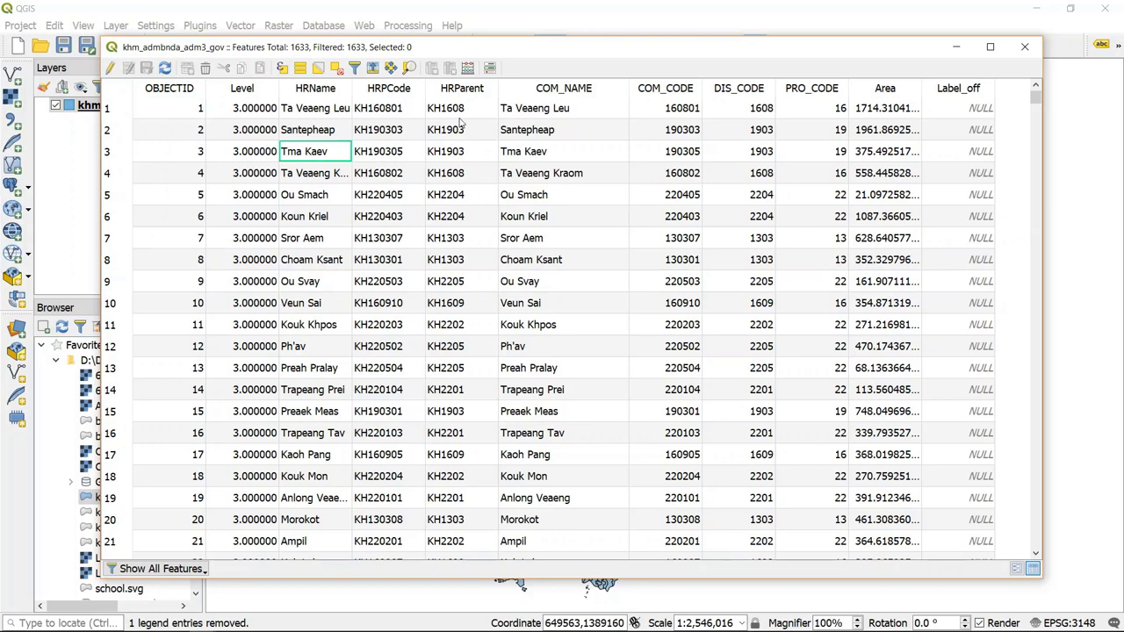
click(457, 152)
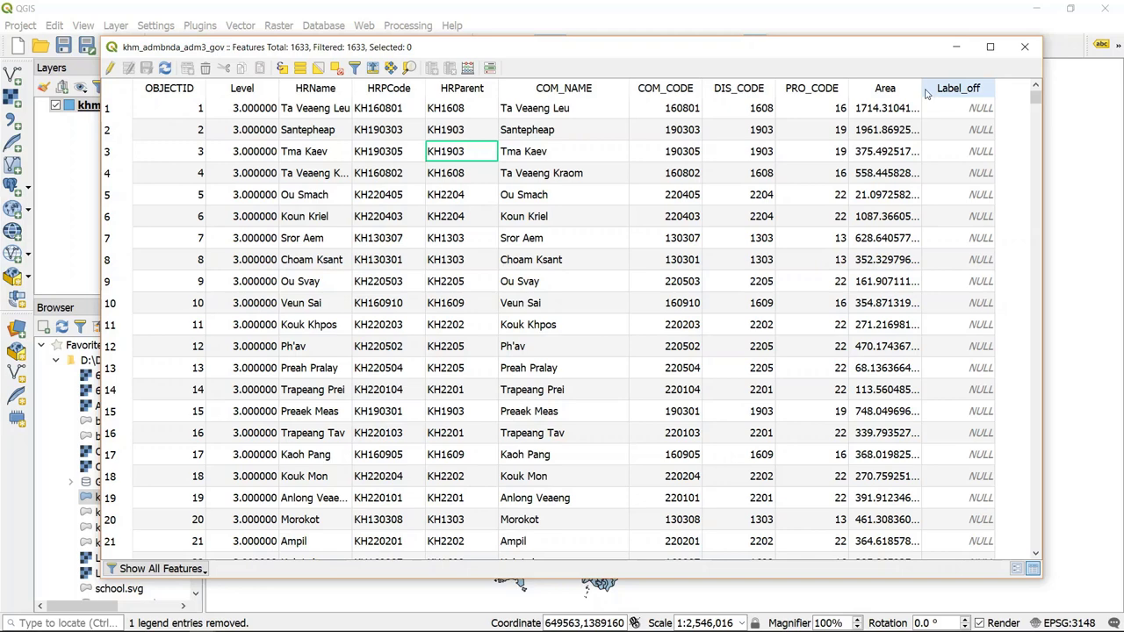
drag(922, 89, 953, 89)
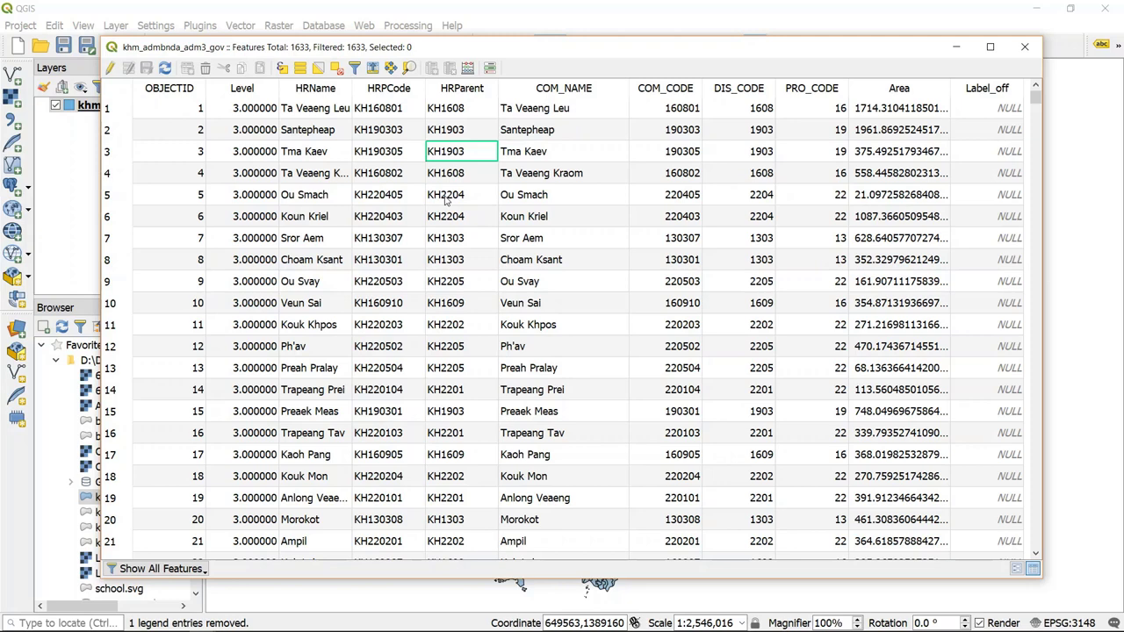
Enable editing for the layer and change the COM_NAME value of record 3 to Tma Keo
click(111, 70)
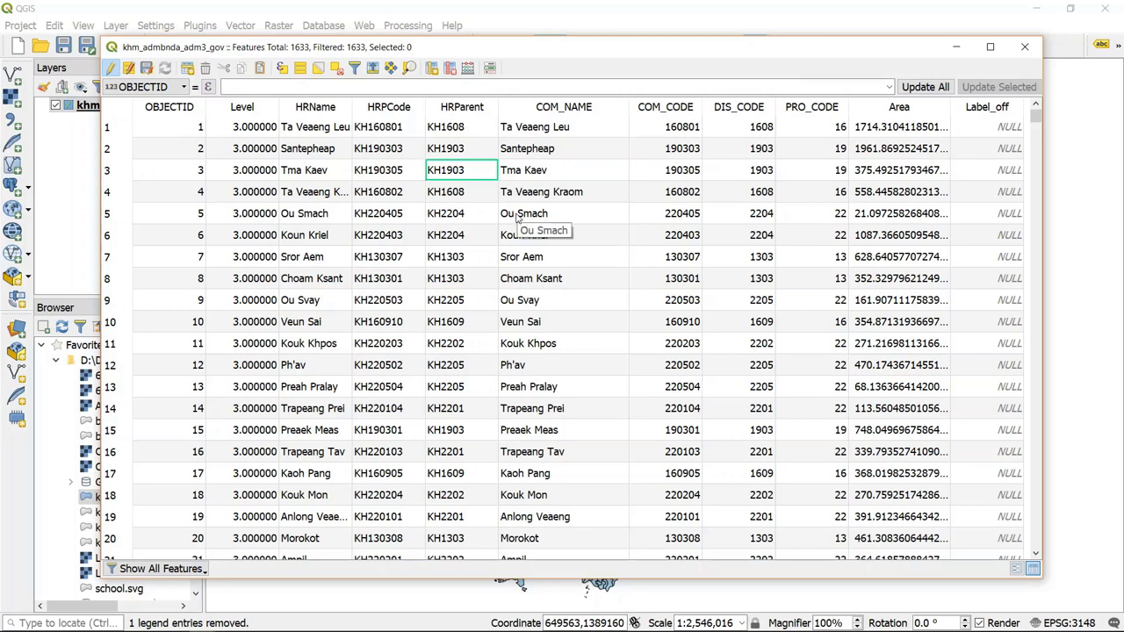
double_click(562, 170)
click(562, 171)
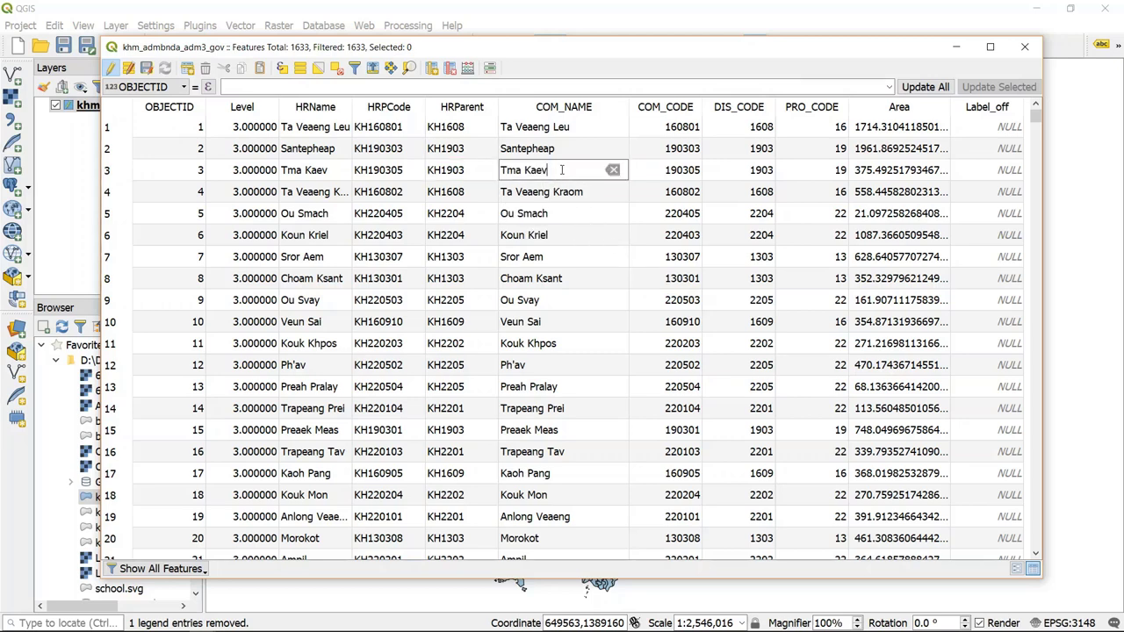
key(BackSpace)
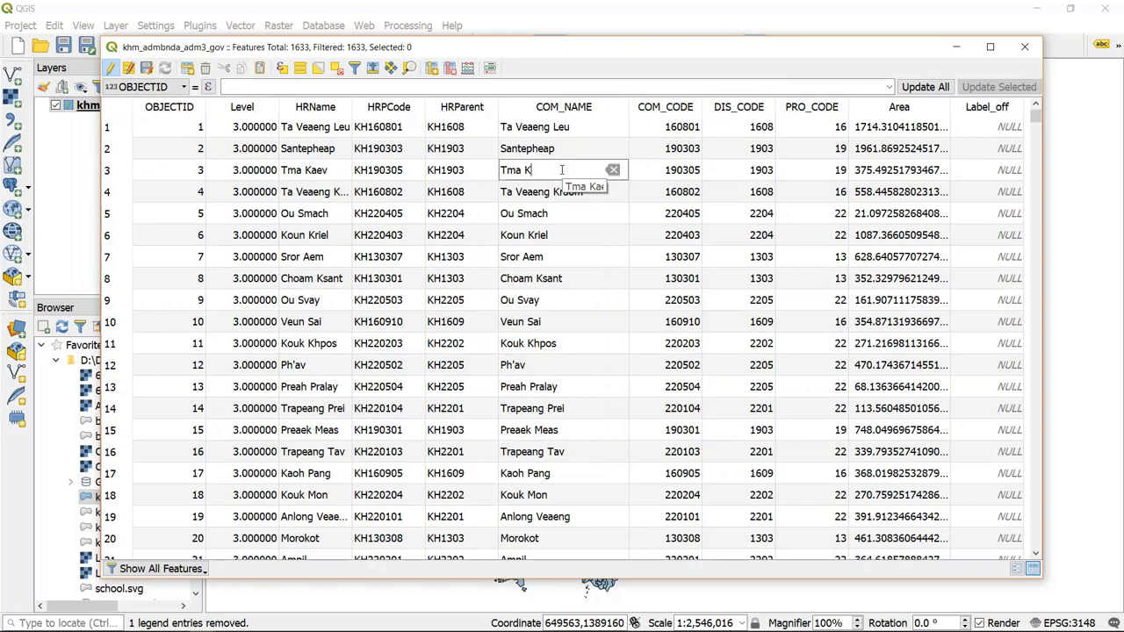
text(eo)
click(542, 193)
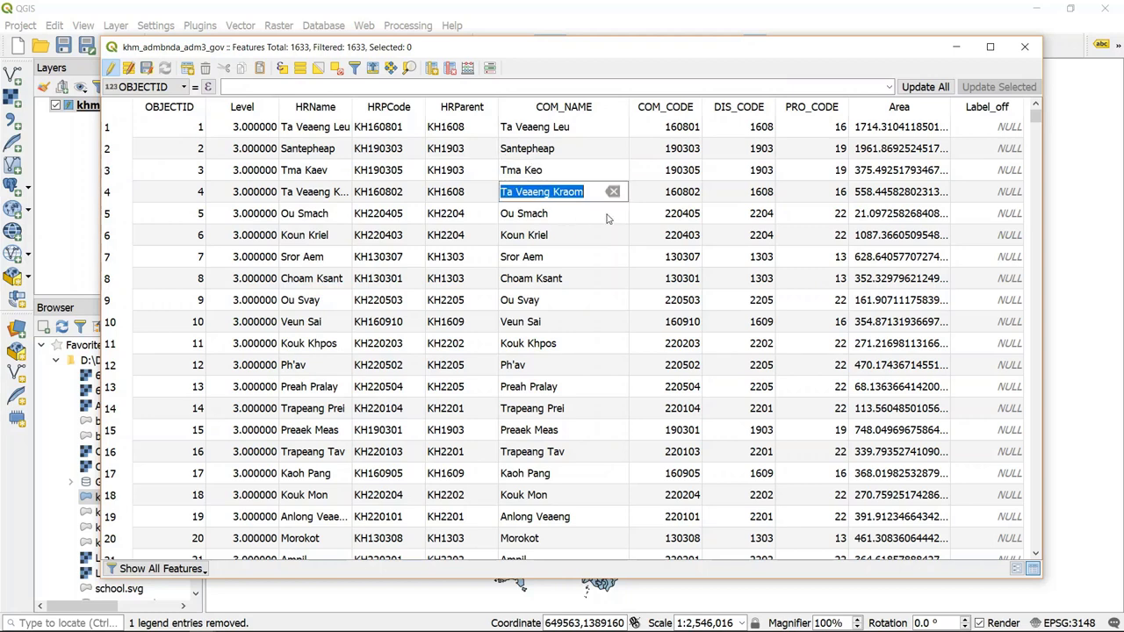
click(575, 222)
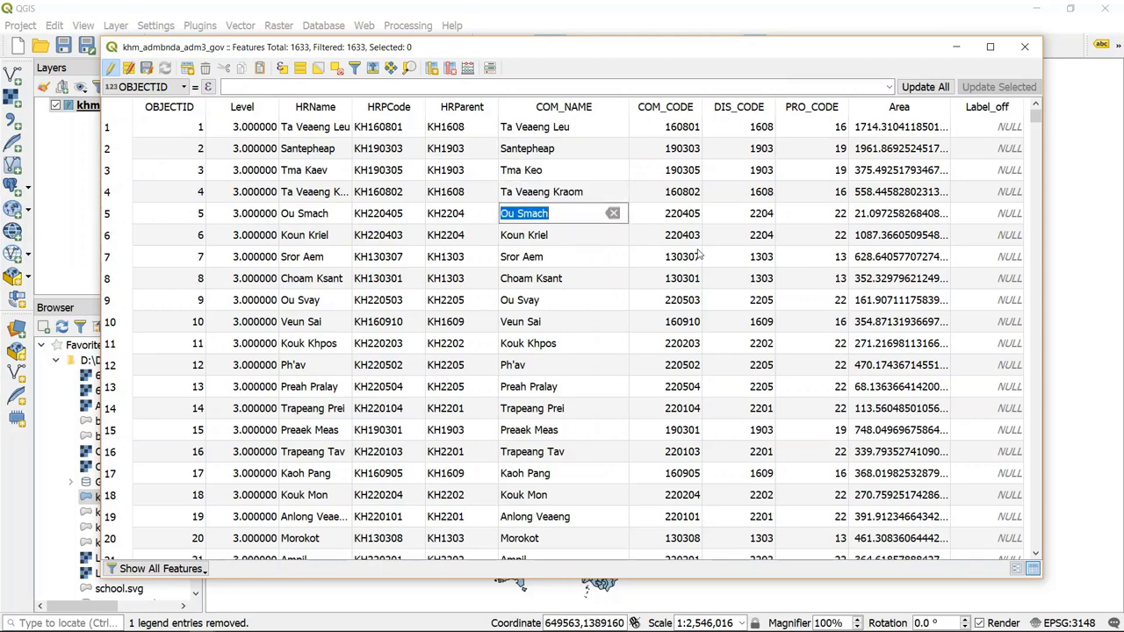
click(543, 240)
click(550, 255)
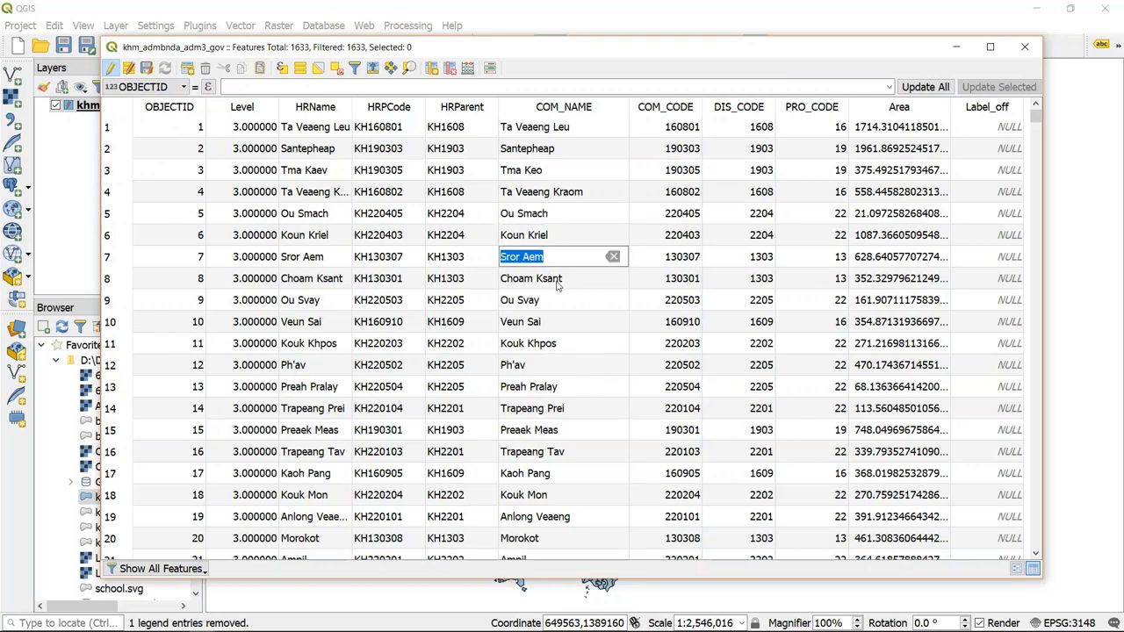
click(557, 283)
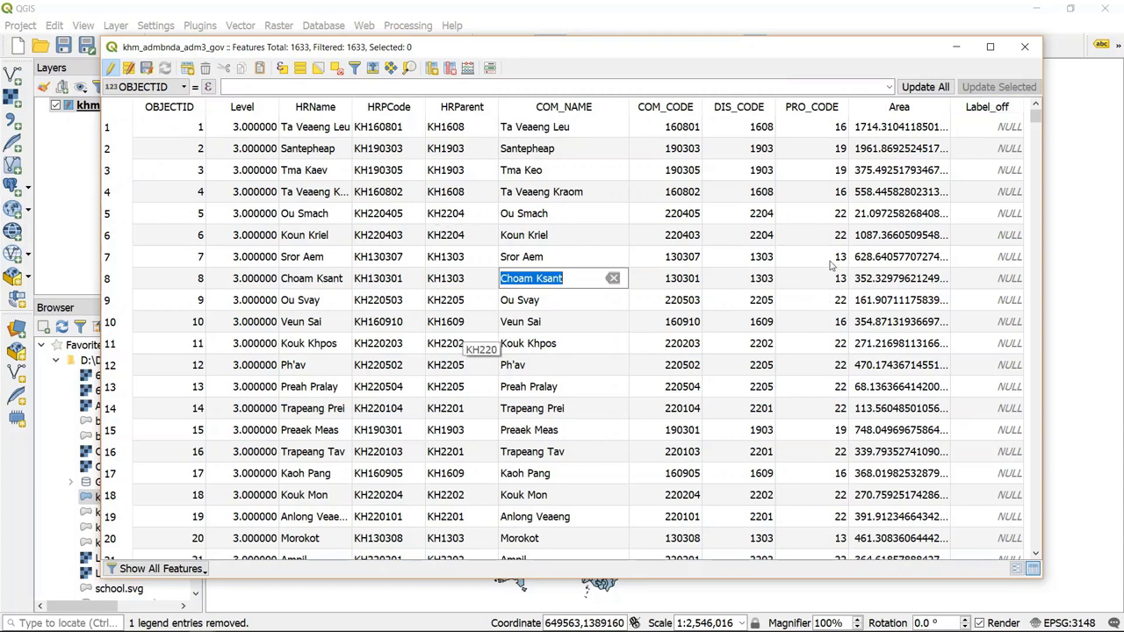
key(Return)
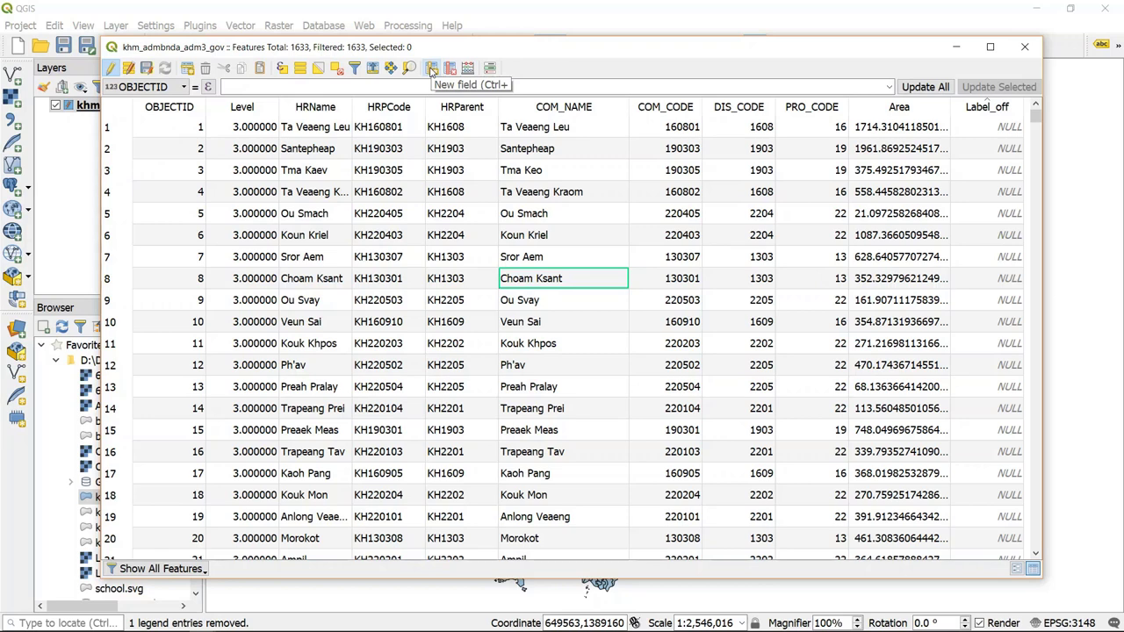
Add a new attribute field named Province with type Text (string) and length 30
click(432, 69)
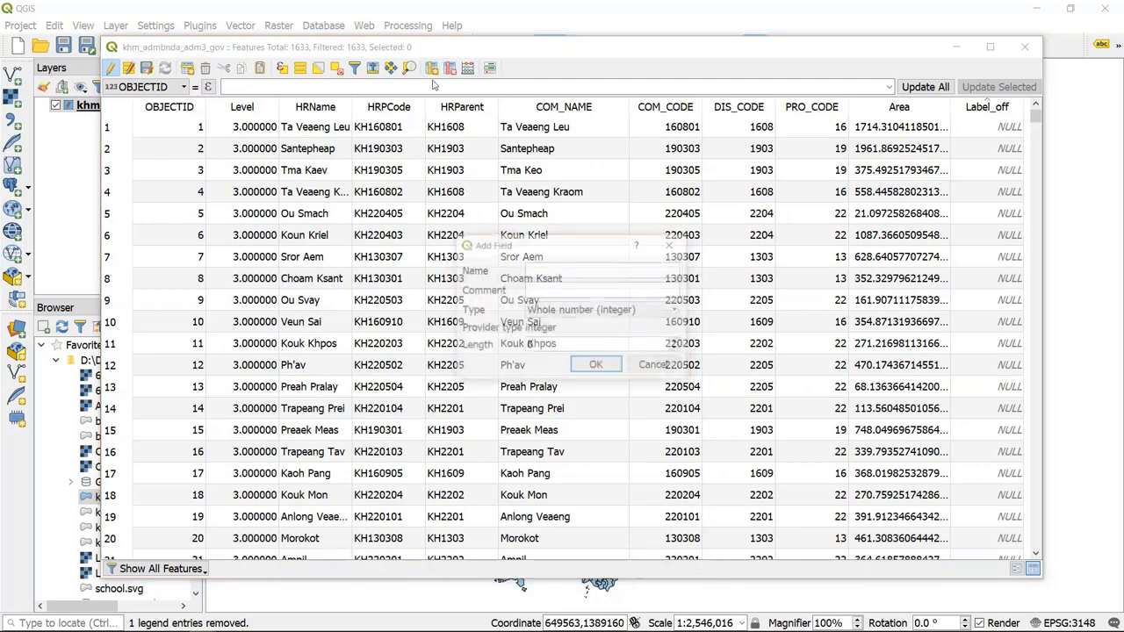
click(551, 273)
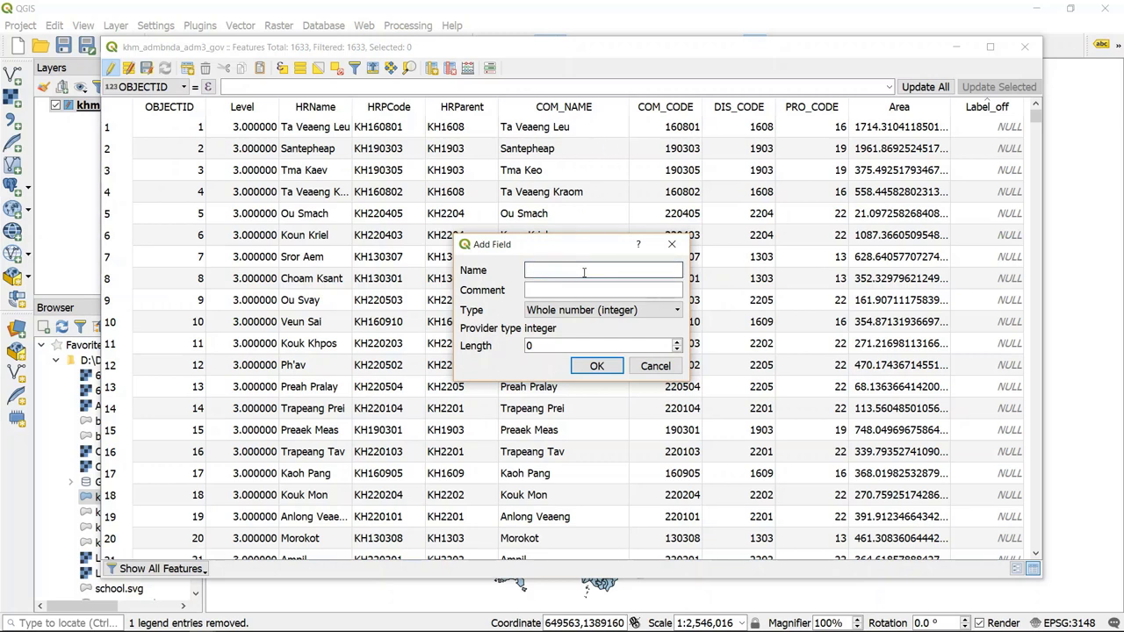
text(Pro)
text(vince)
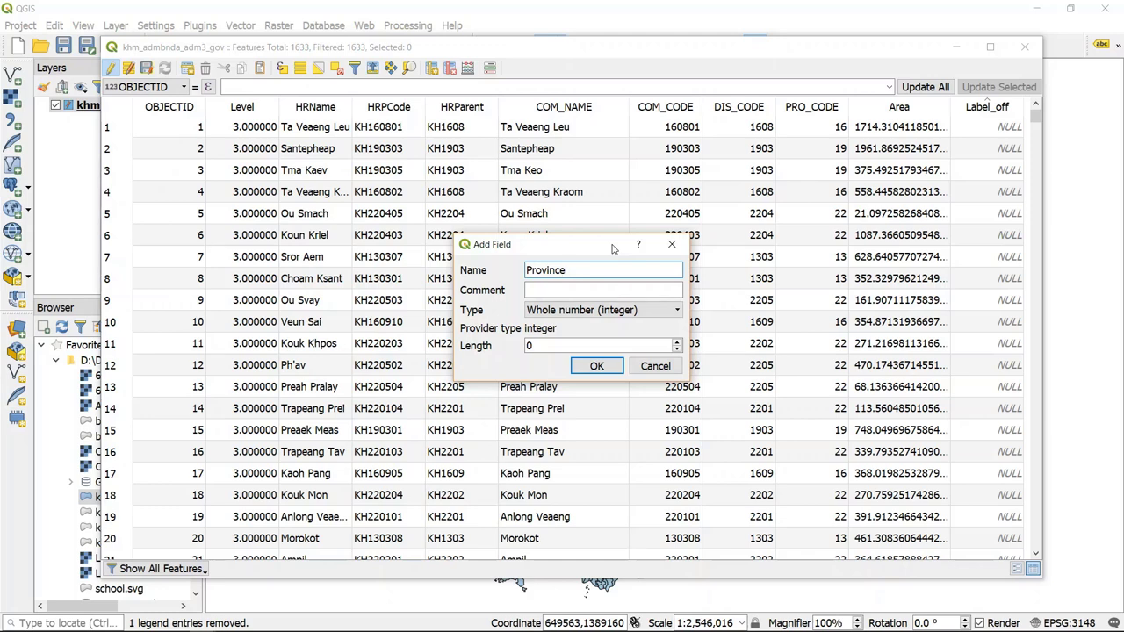
click(589, 313)
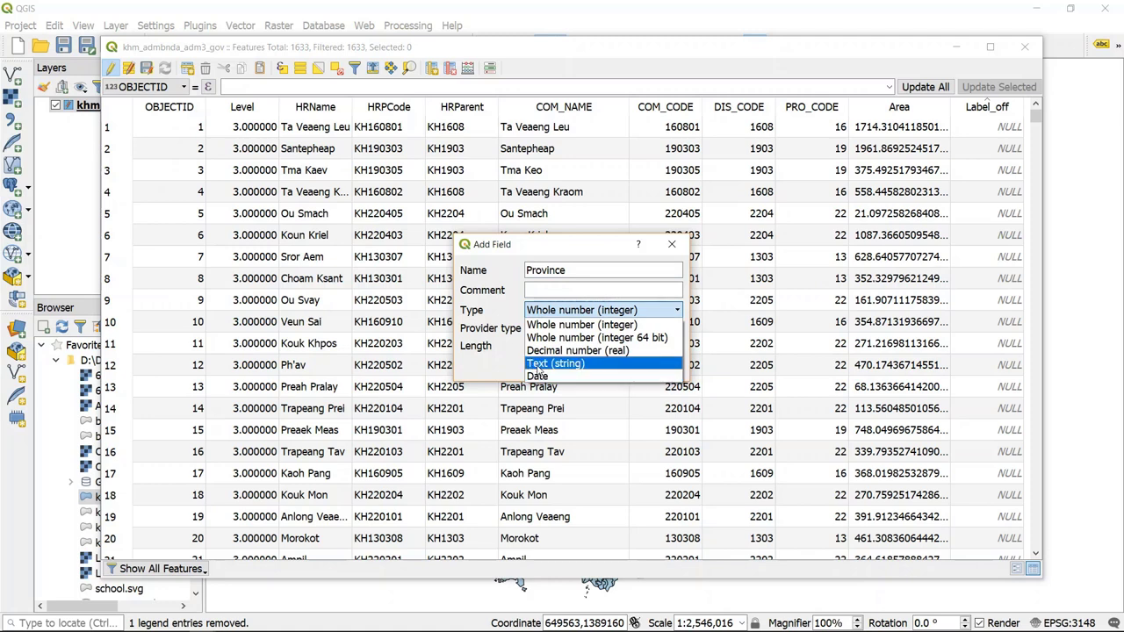
click(575, 363)
click(545, 346)
double_click(526, 348)
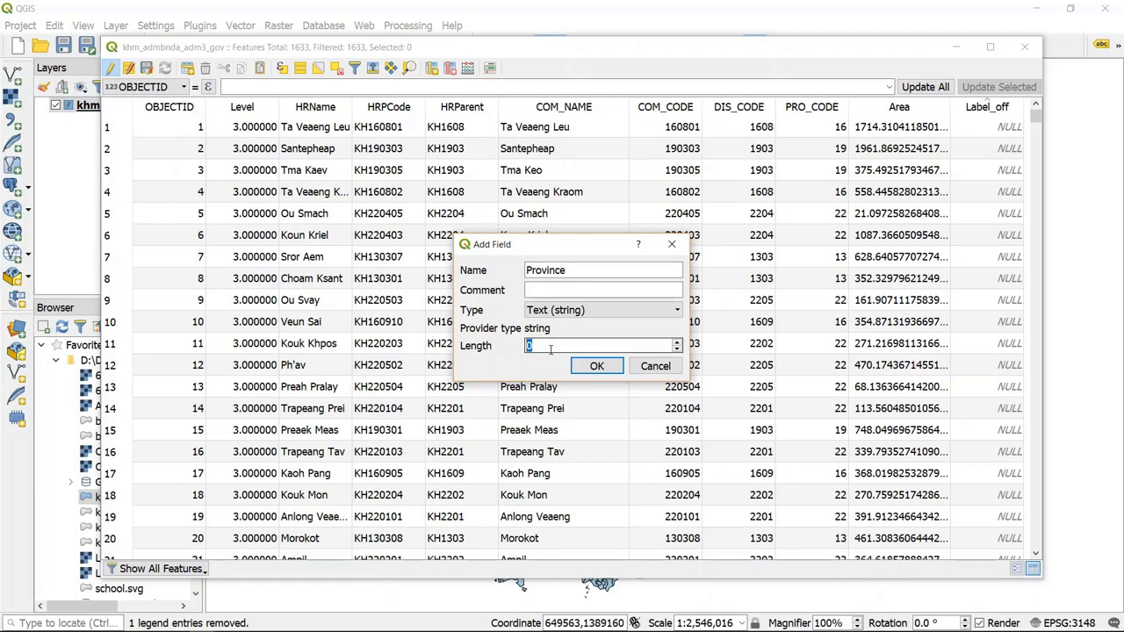
text(30)
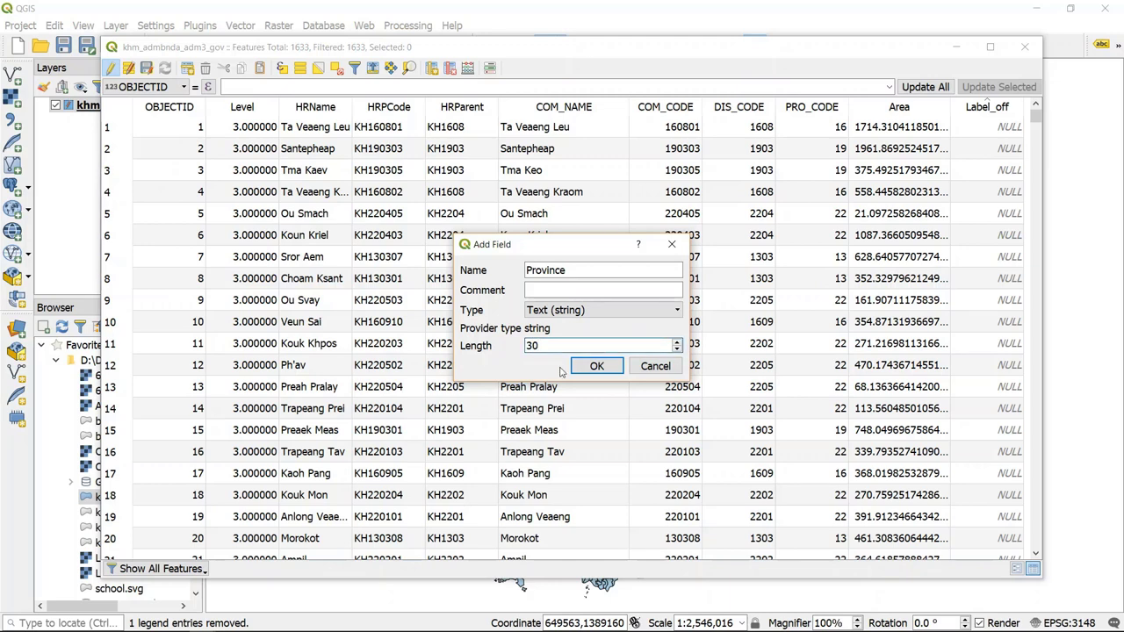
click(593, 366)
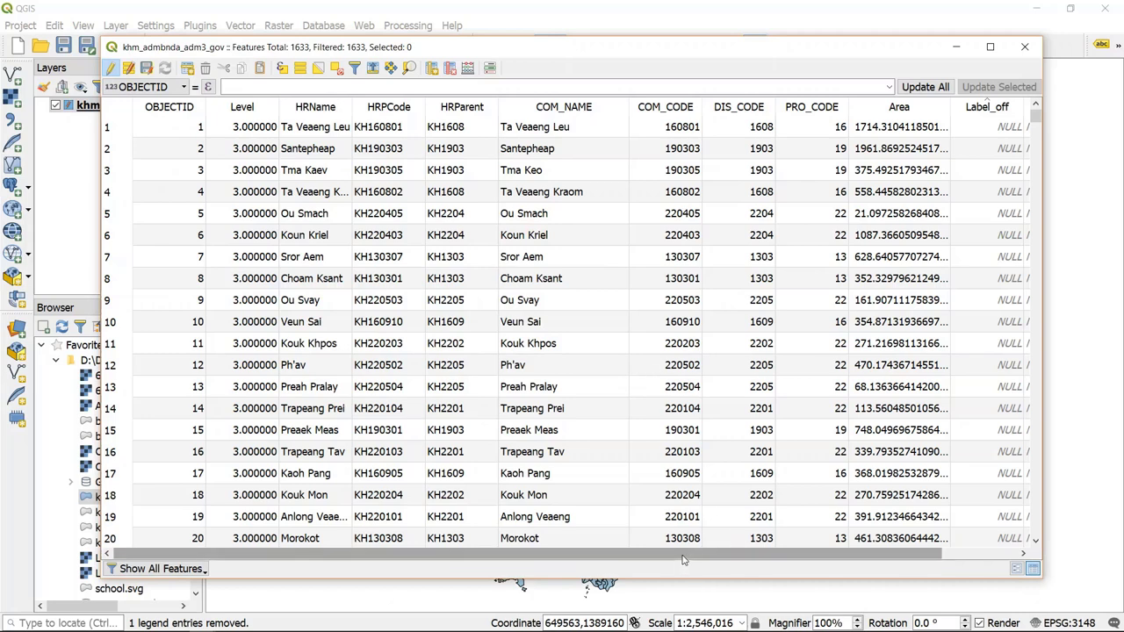
Enter Prey Veng as the Province value for record 3, the Tma Keo commune
drag(724, 560, 794, 562)
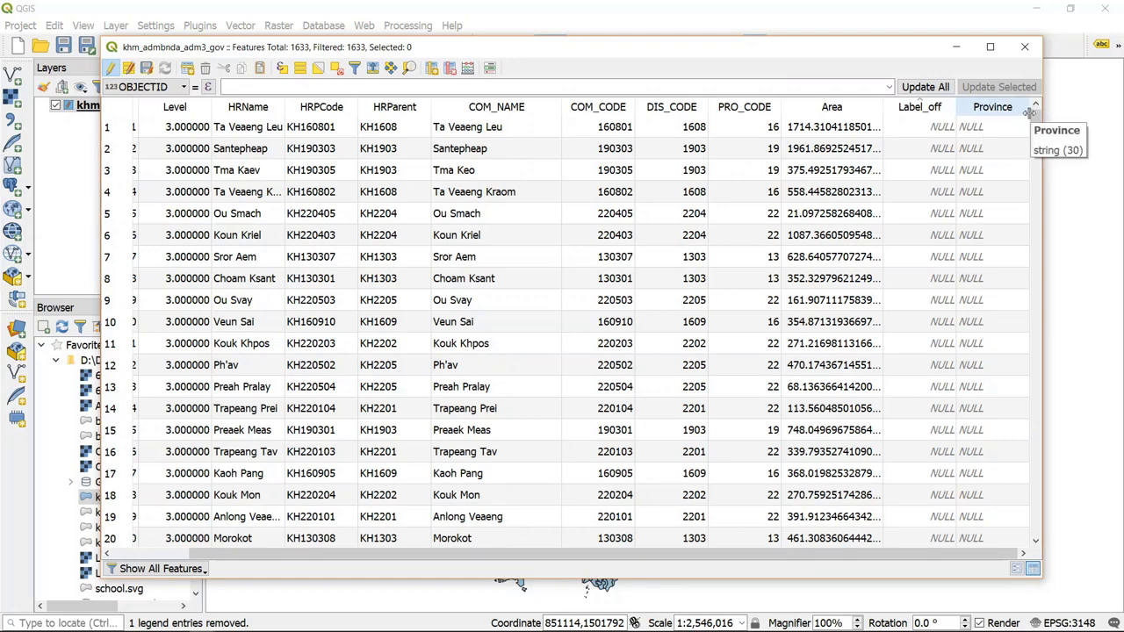
double_click(1010, 128)
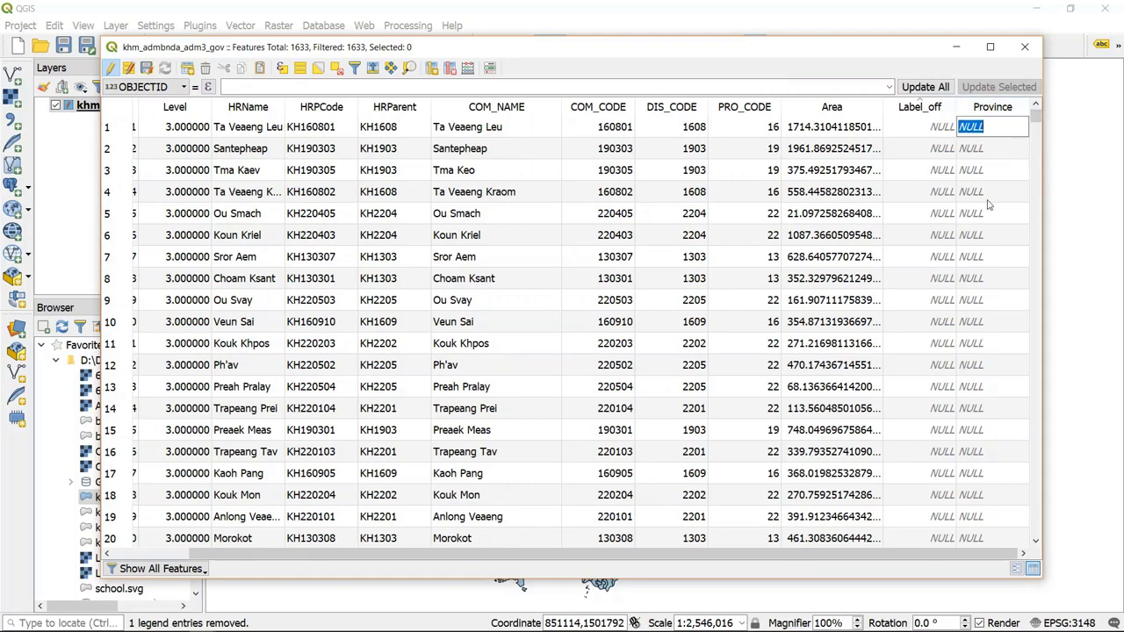
double_click(996, 148)
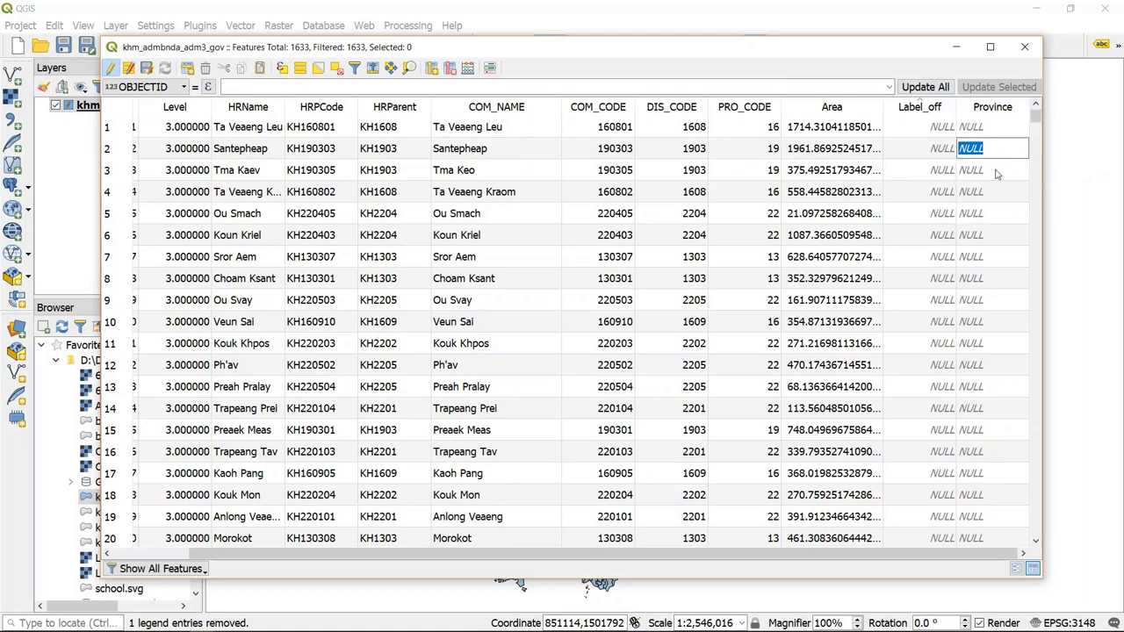
double_click(996, 169)
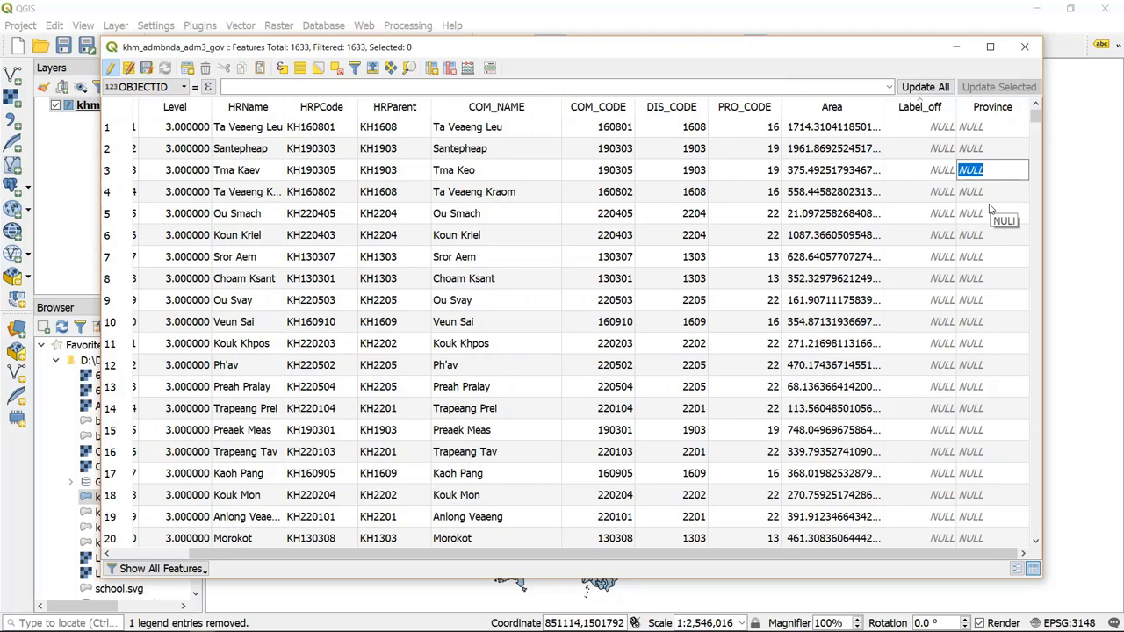
text(Prey)
text( Veng)
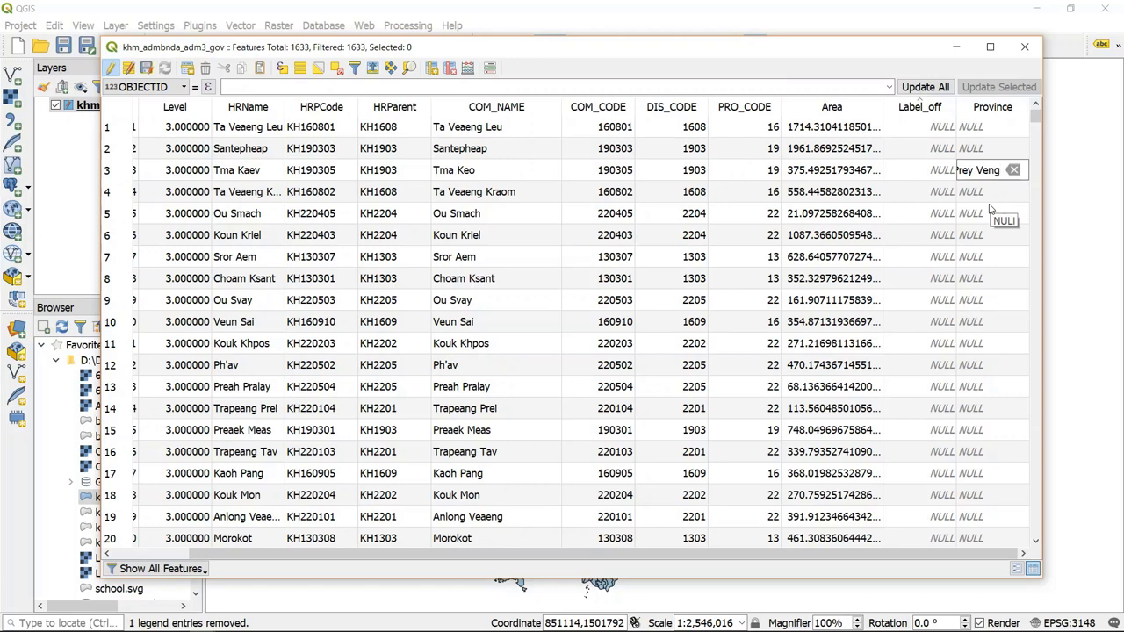
double_click(998, 193)
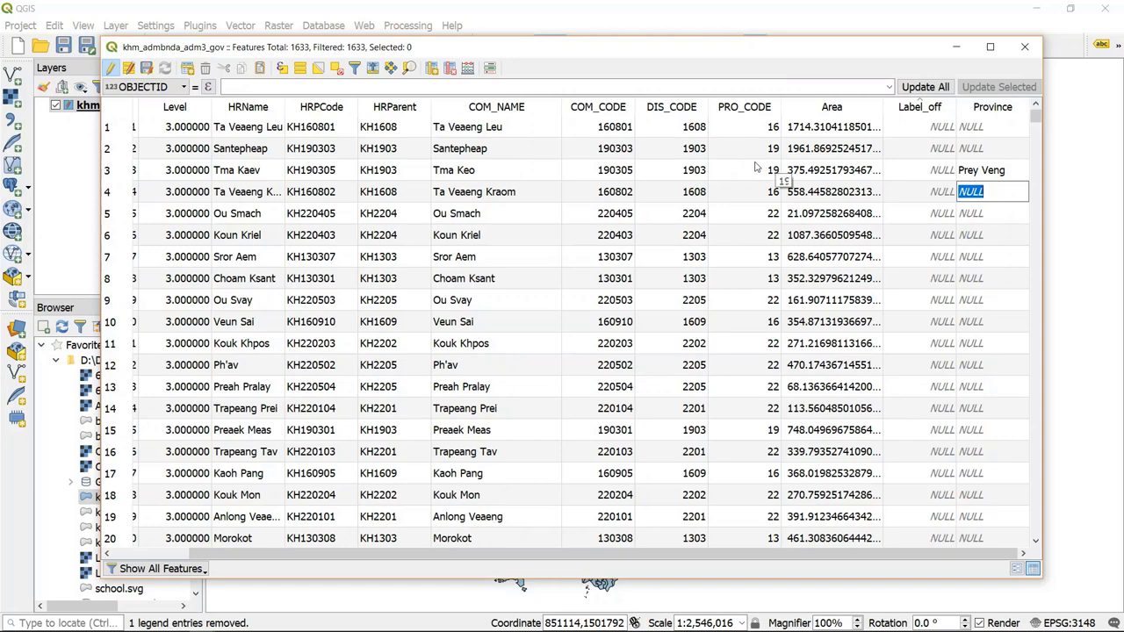
Look through the Province column to examine which commune records still need a value
click(990, 172)
click(990, 193)
click(971, 217)
scroll(966, 278, down, 5)
scroll(966, 279, down, 7)
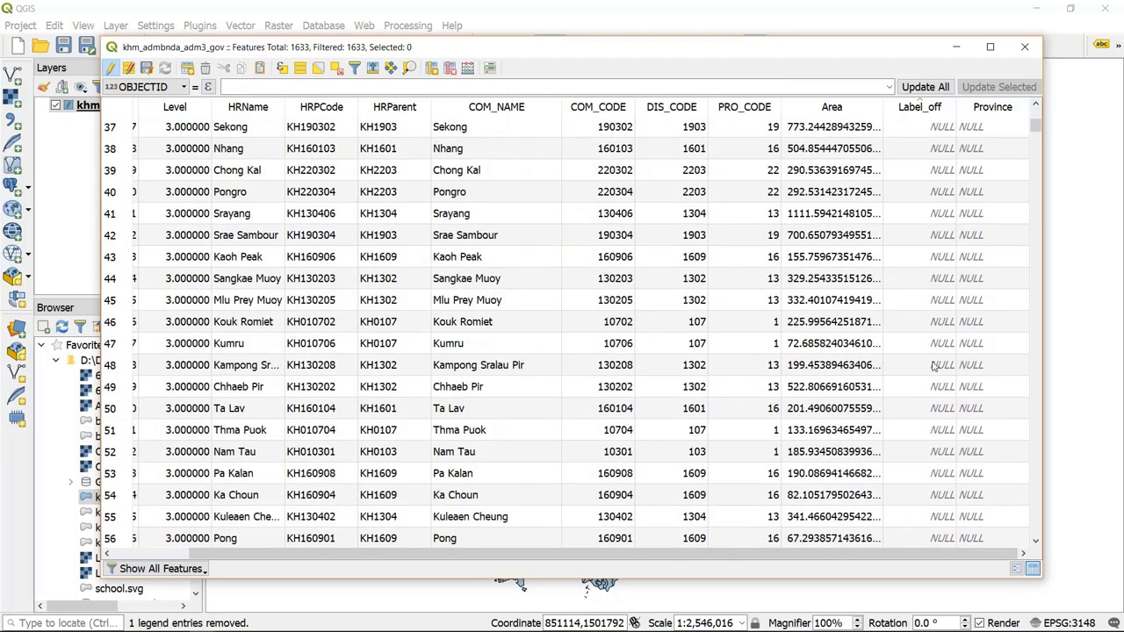
scroll(964, 384, up, 7)
scroll(963, 384, up, 5)
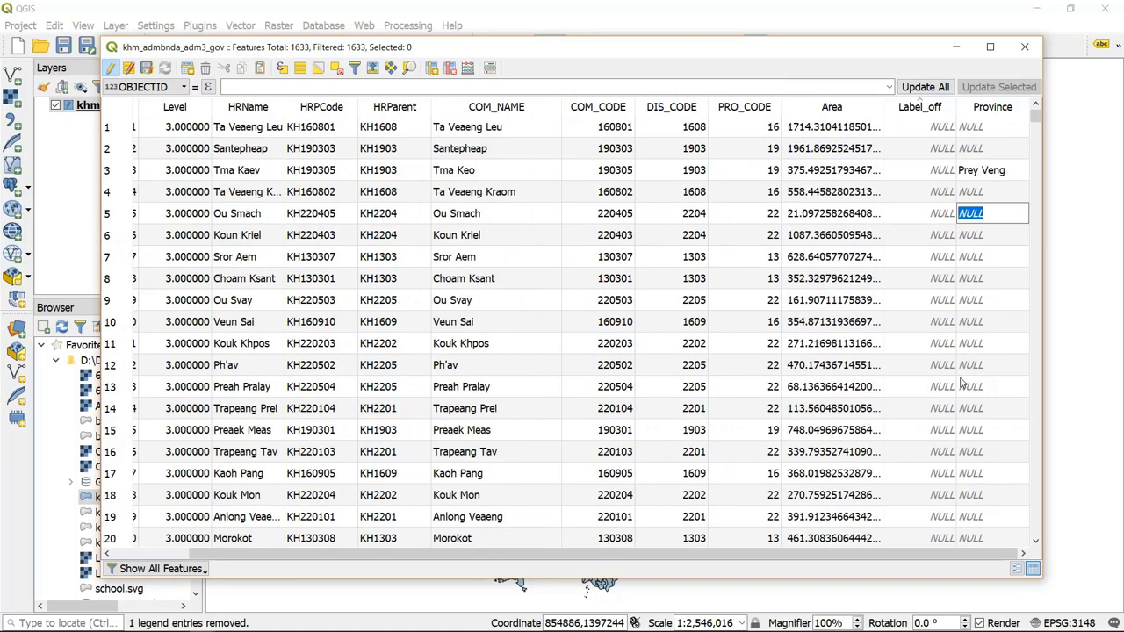
click(993, 233)
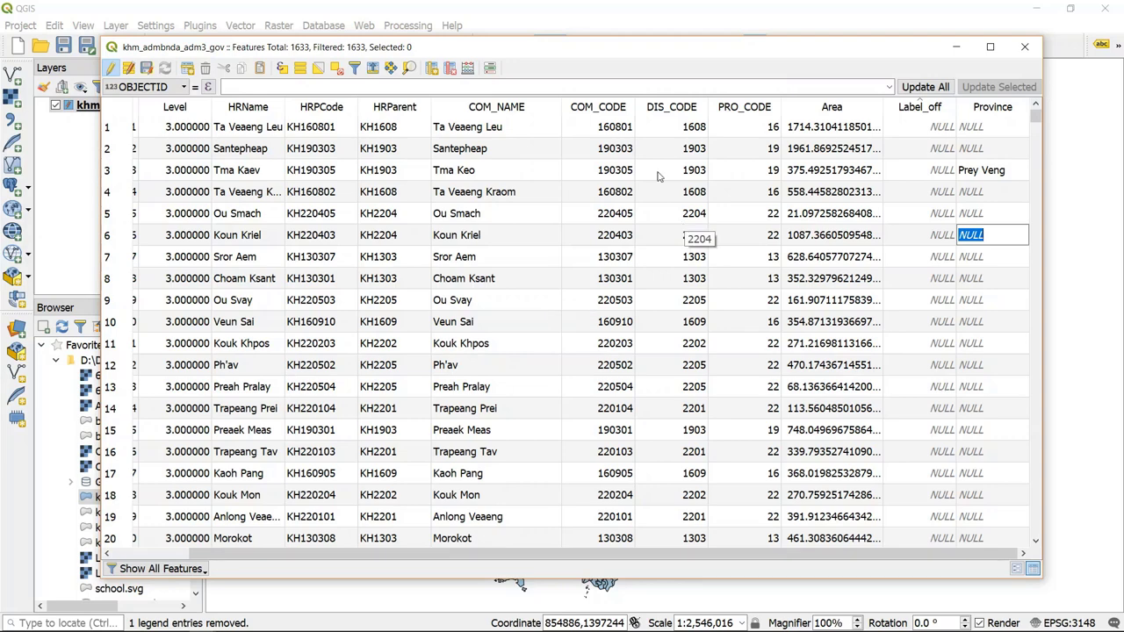
Open the Field Calculator and set it to update the existing Province field instead of creating a new one
click(467, 68)
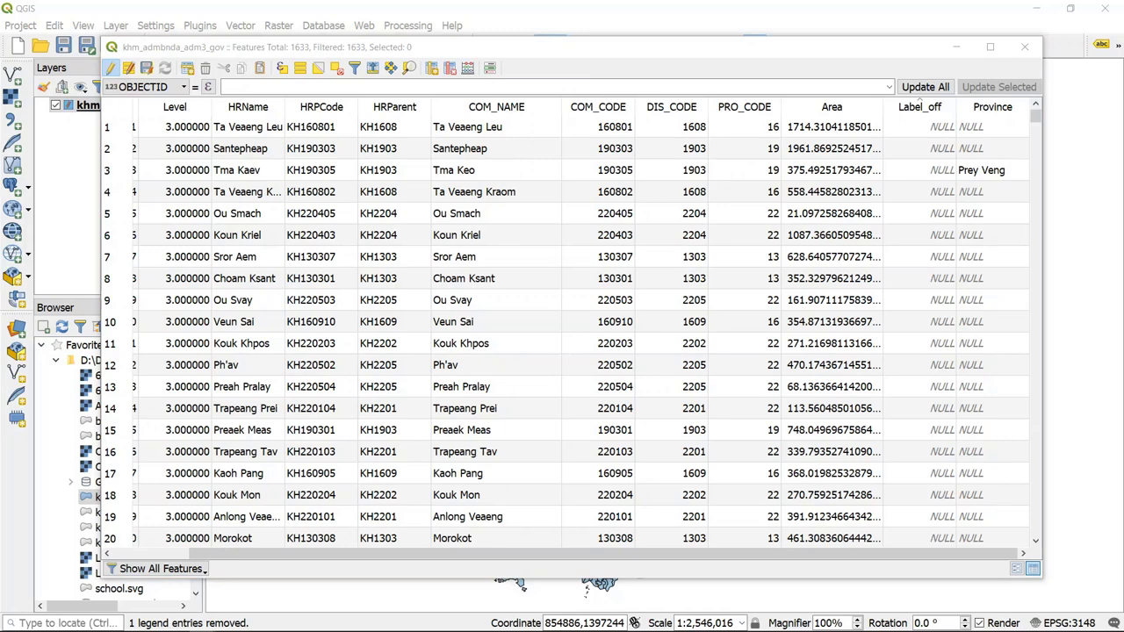
drag(203, 263, 470, 114)
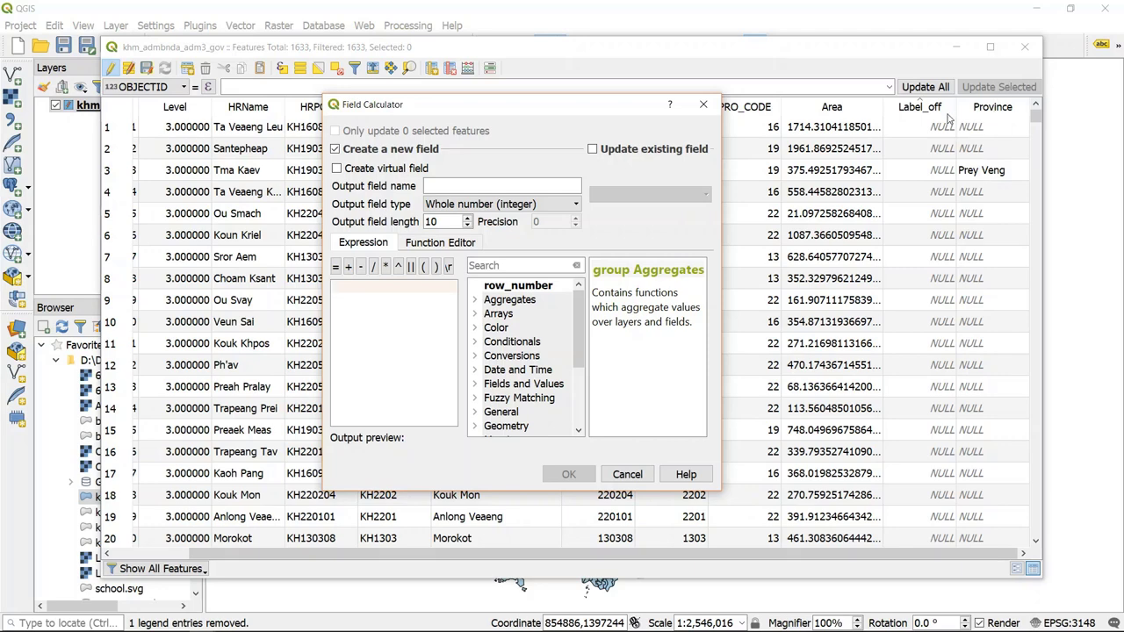
drag(474, 117, 443, 124)
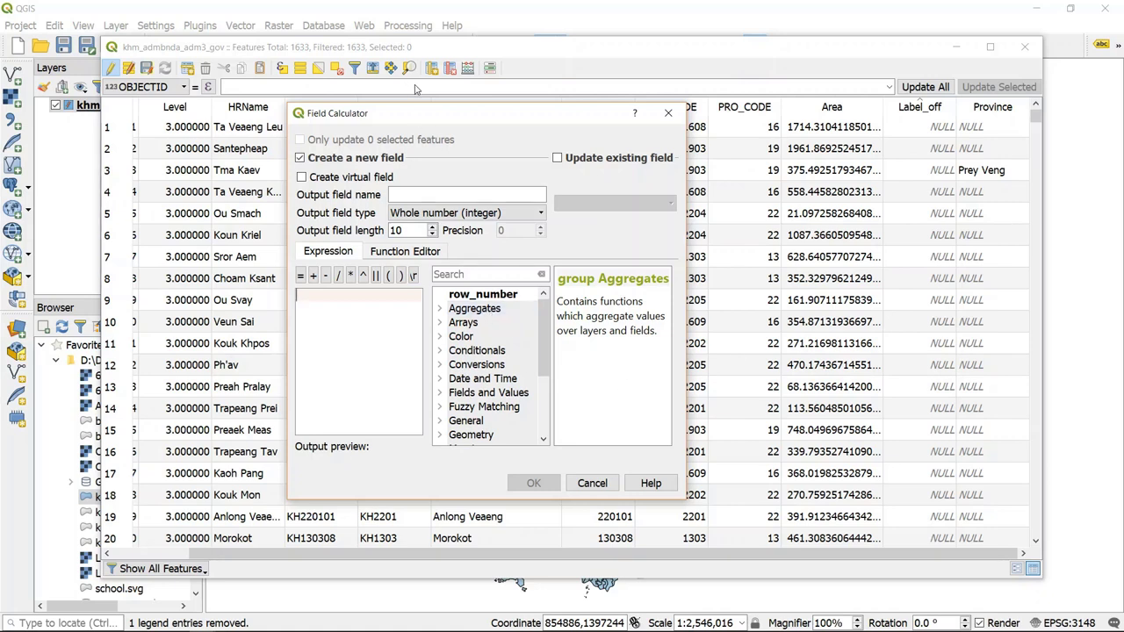
click(299, 159)
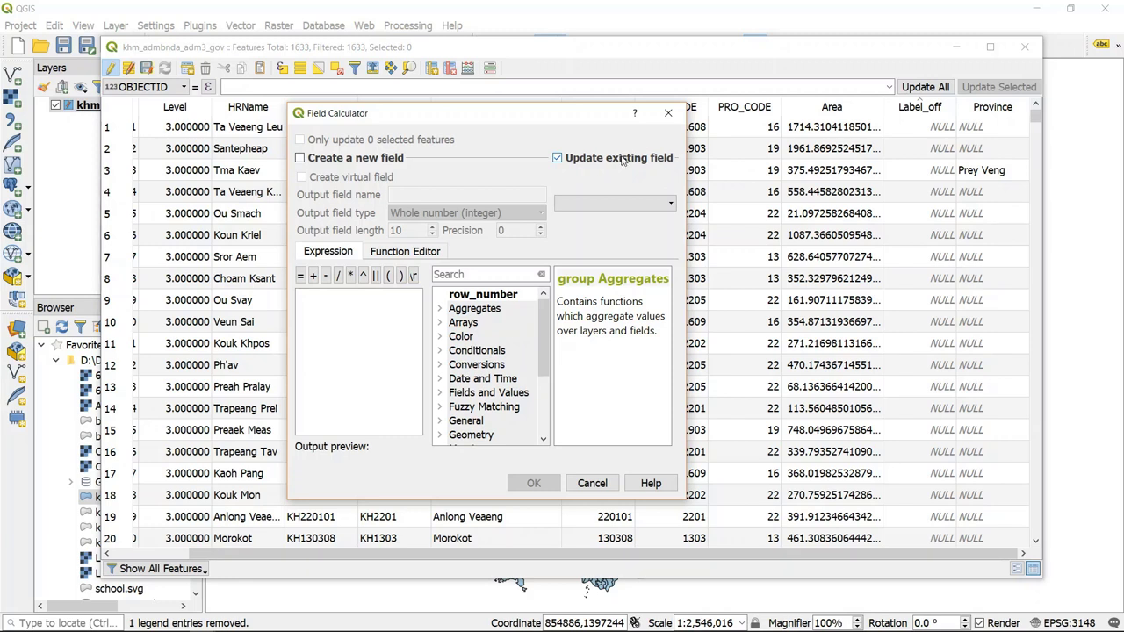
click(643, 206)
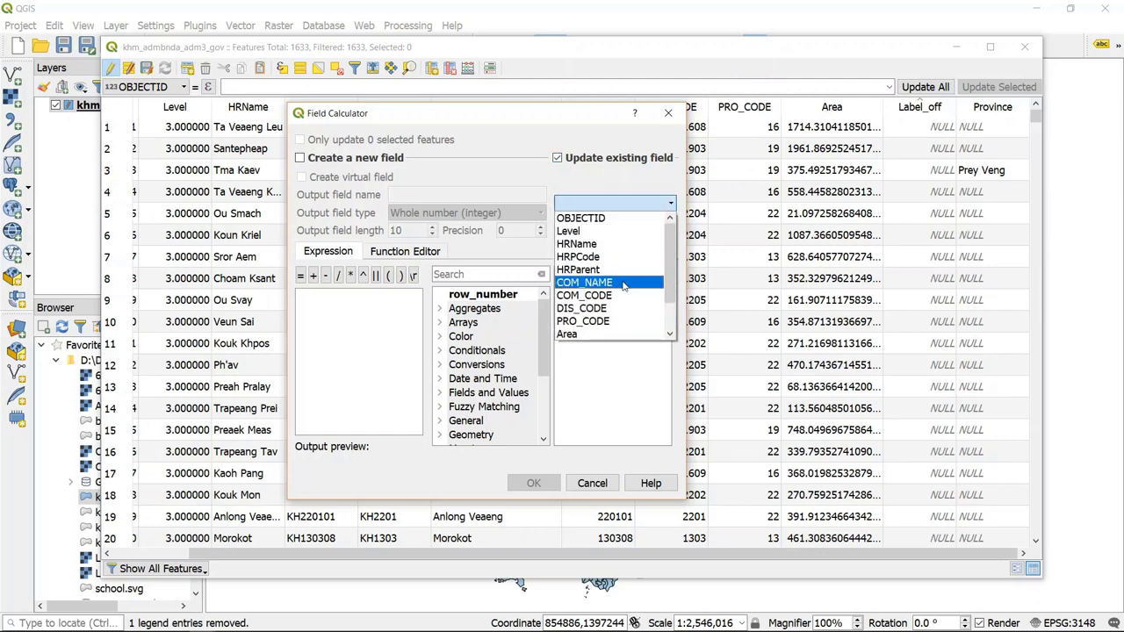
scroll(629, 262, down, 1)
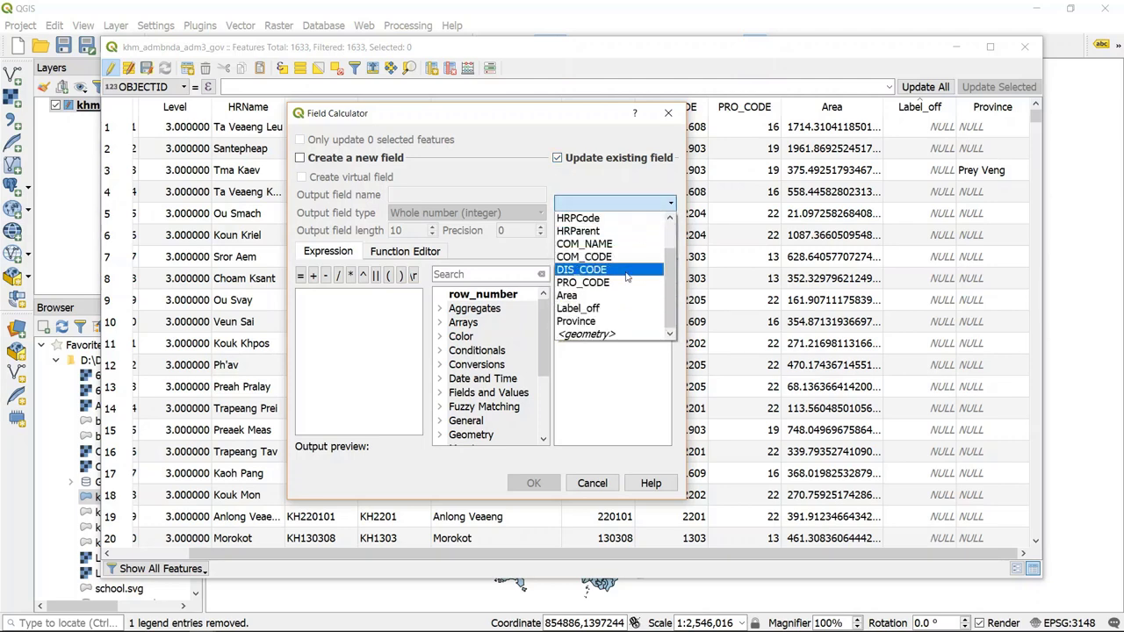
click(615, 322)
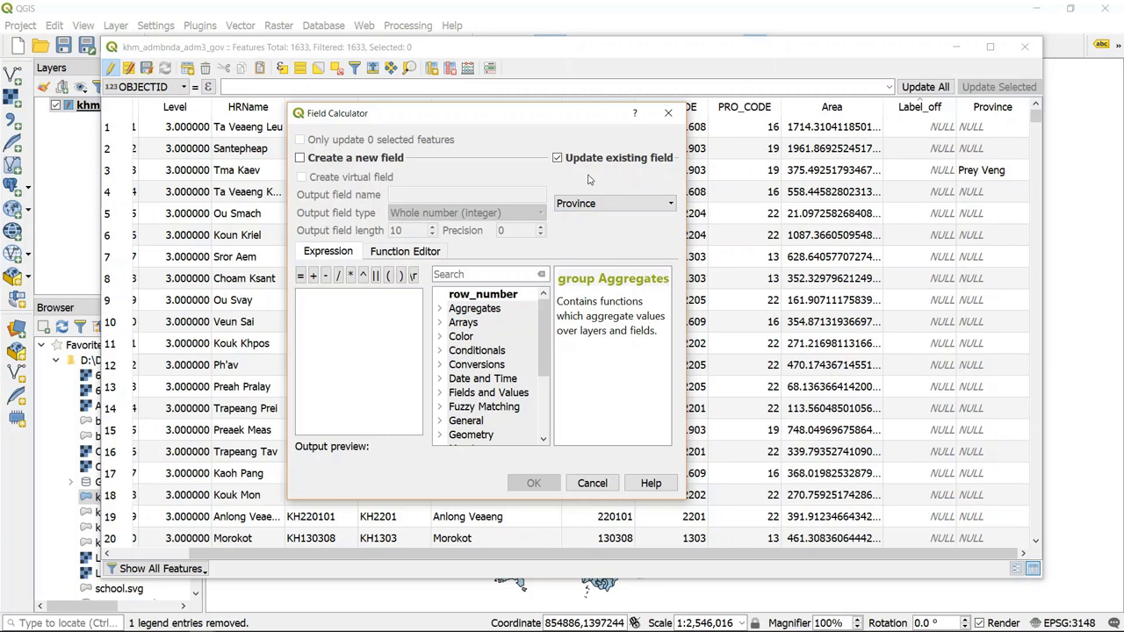
Fill the Province field of all records with the constant expression 26 and check the column
click(333, 308)
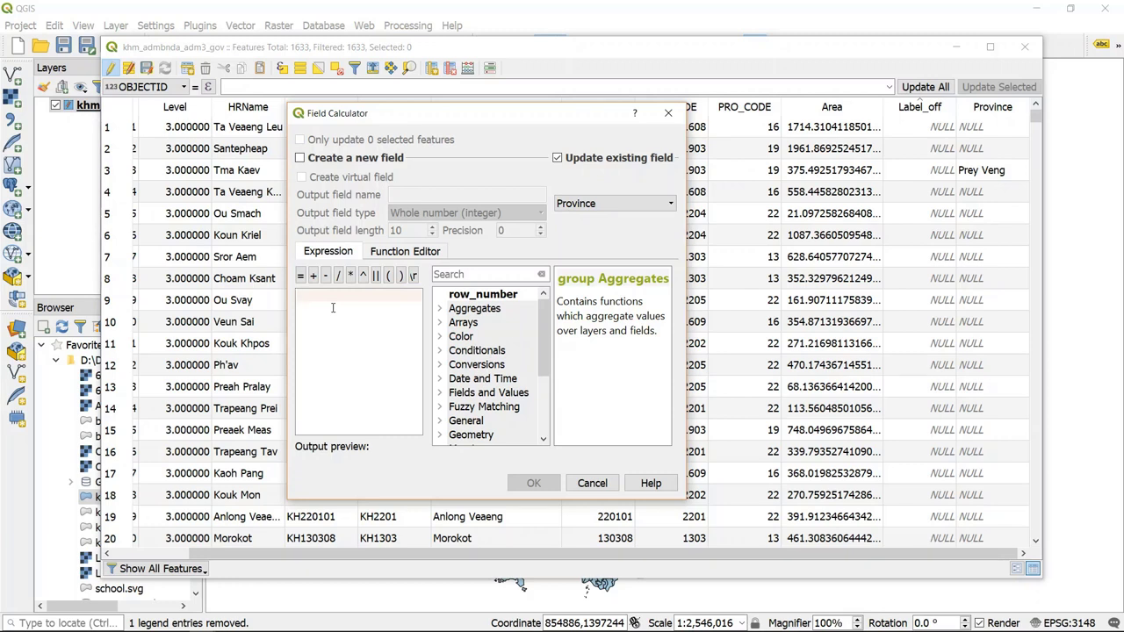
text(26)
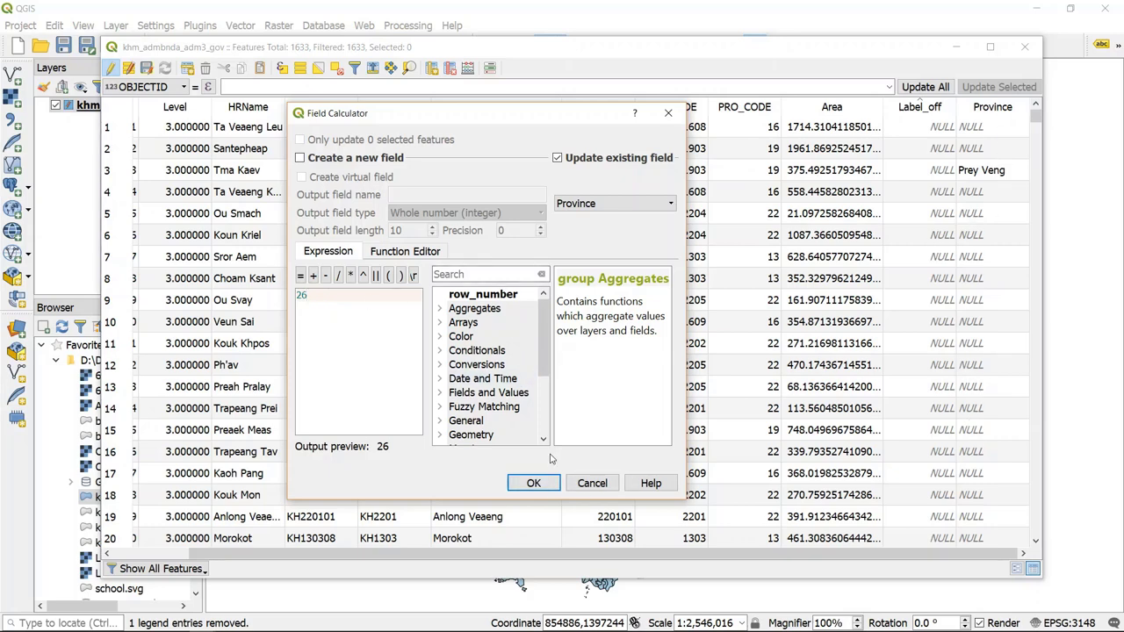
click(533, 483)
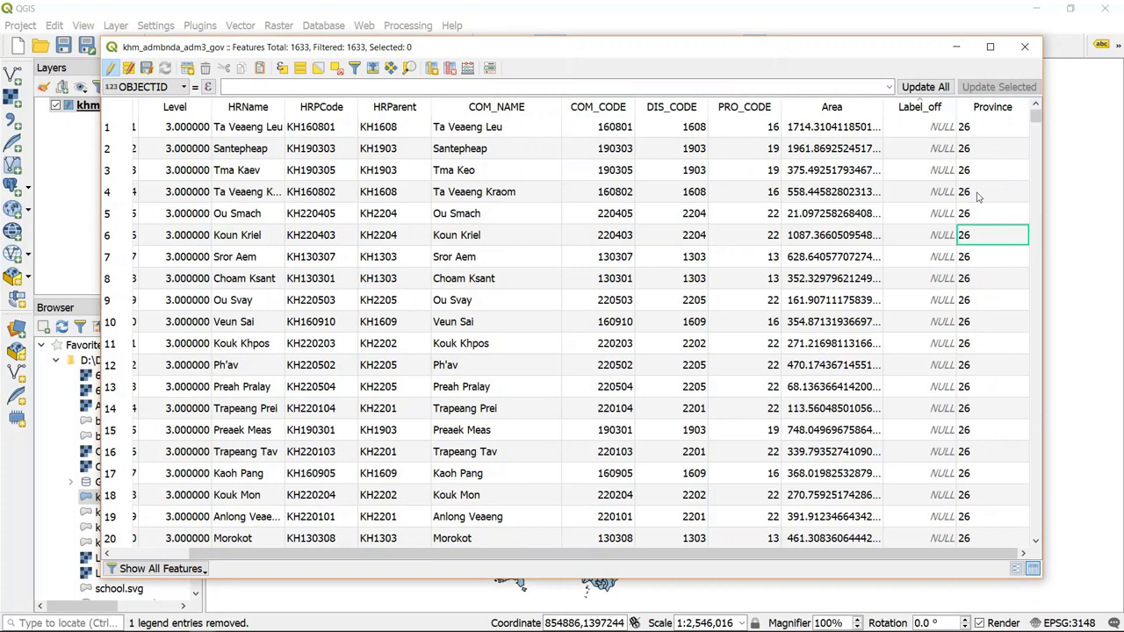
scroll(957, 326, down, 14)
scroll(959, 327, down, 7)
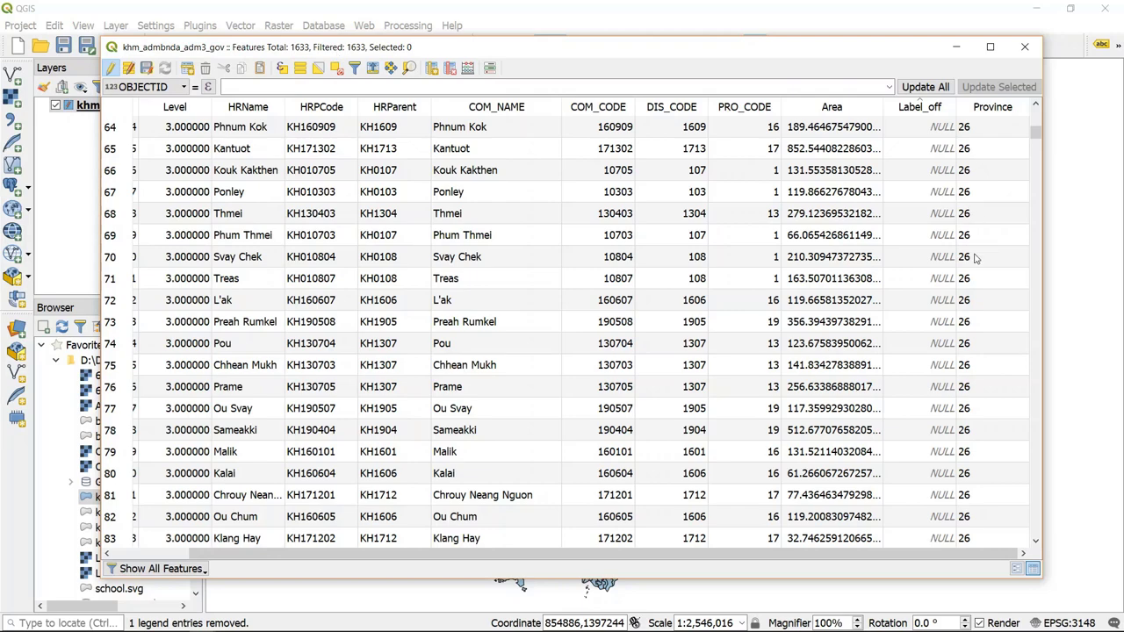
scroll(975, 256, up, 10)
scroll(974, 256, up, 11)
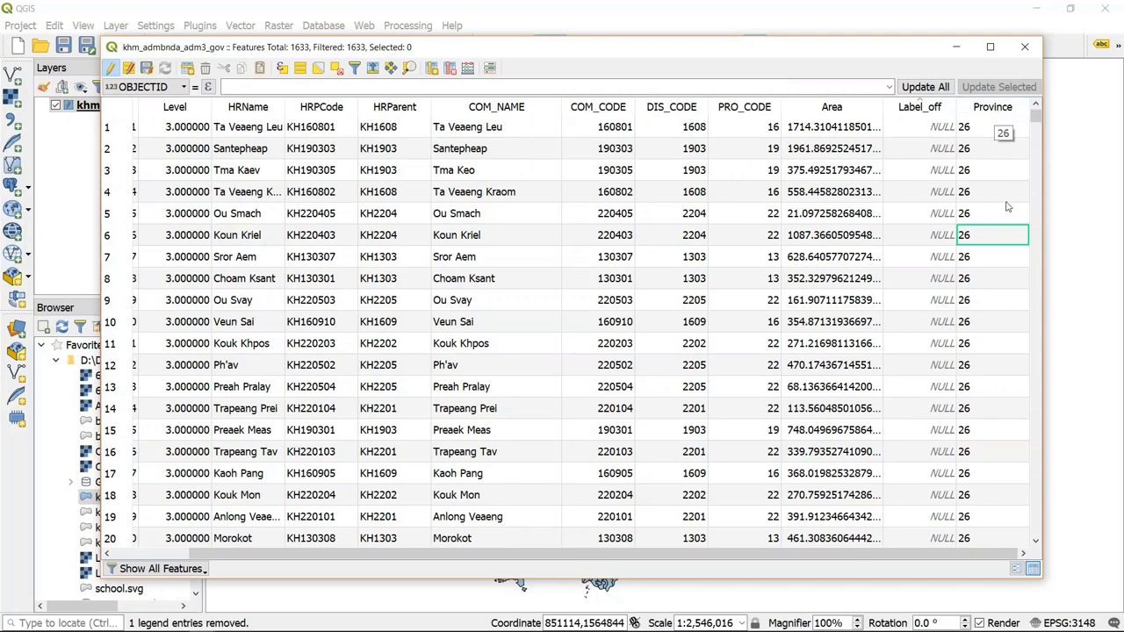
Use the Field Calculator to update the existing Province field of all records with the PRO_CODE field values
click(470, 68)
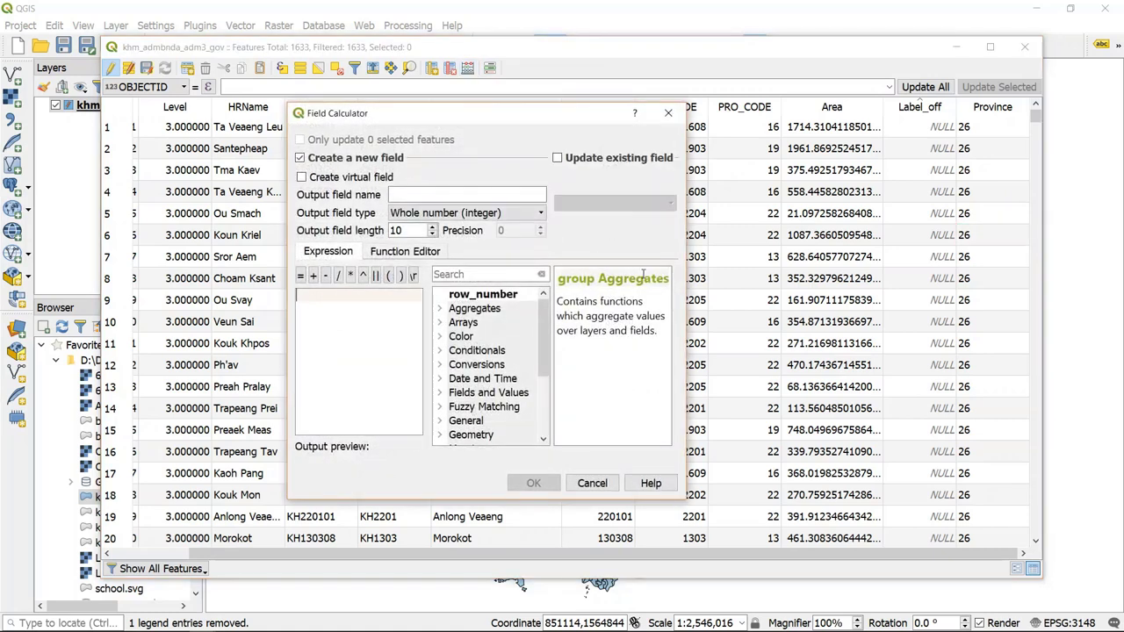
click(580, 163)
click(671, 202)
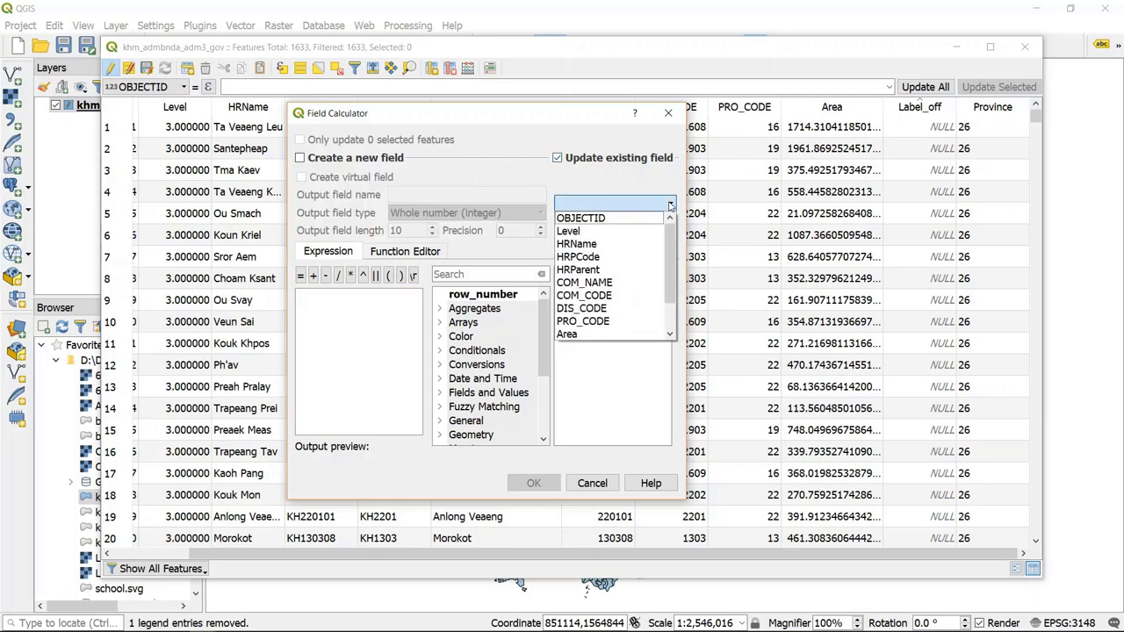
scroll(624, 279, down, 1)
click(606, 322)
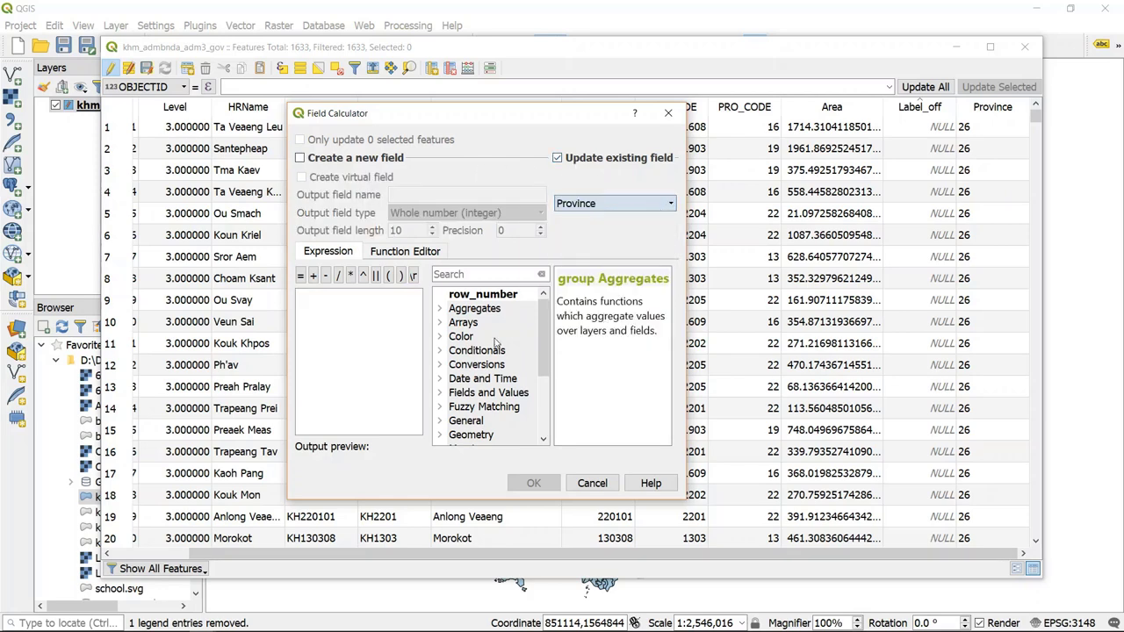
click(317, 320)
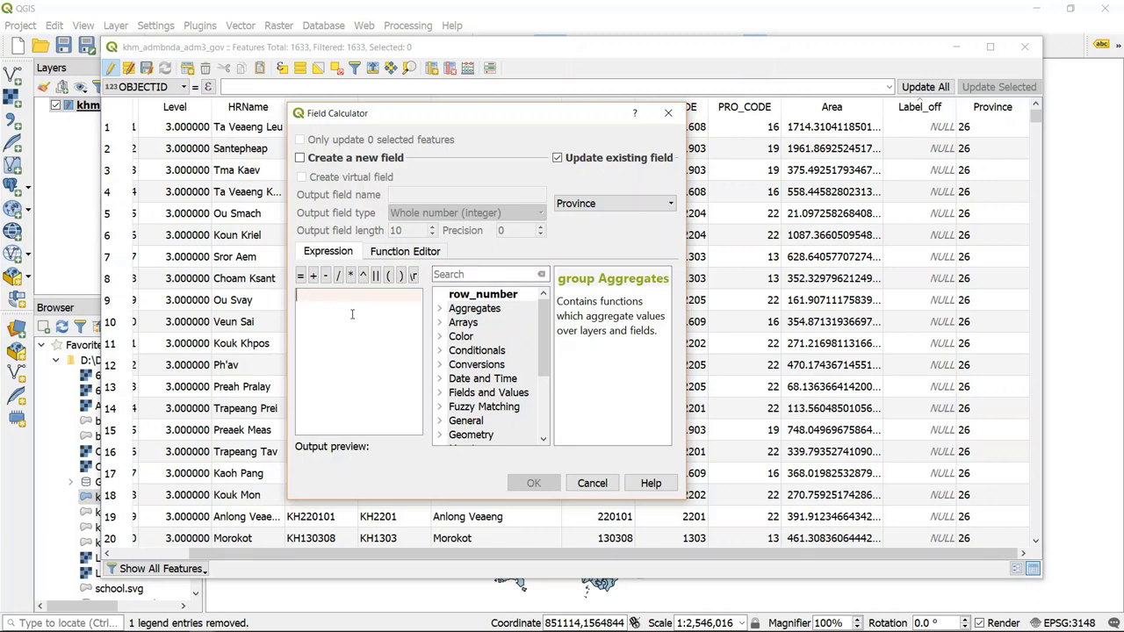
click(472, 273)
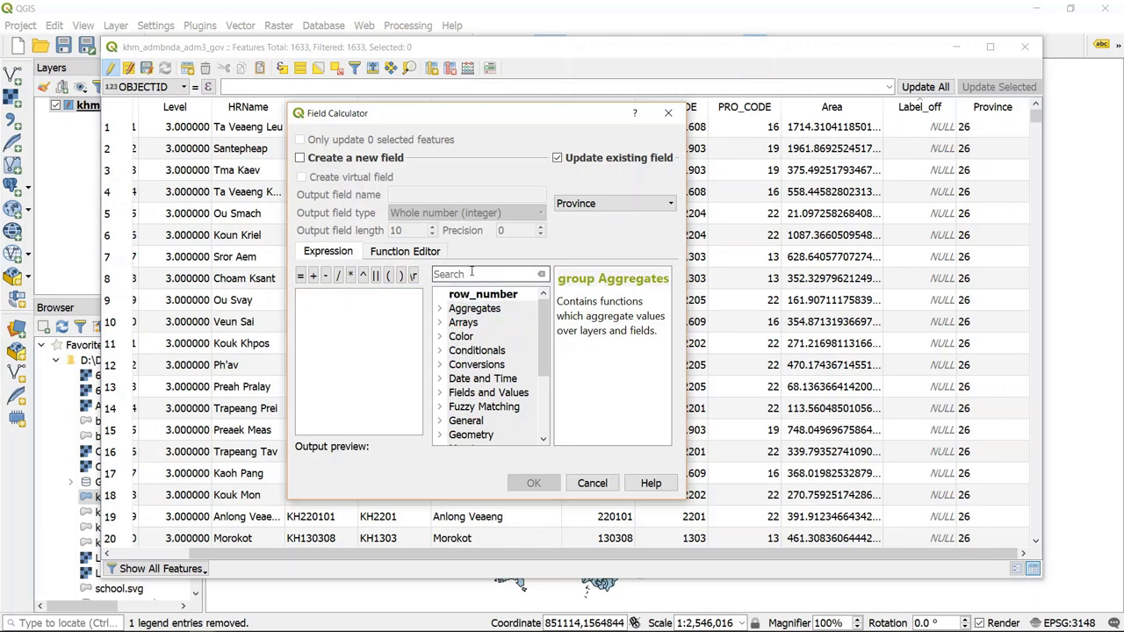
text(pro)
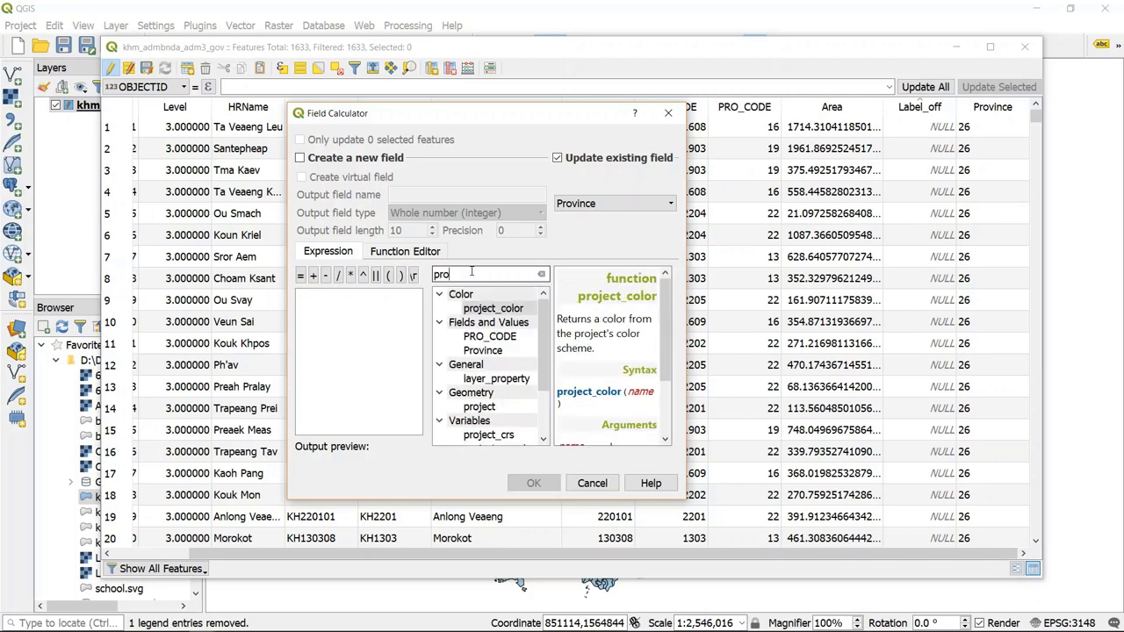
double_click(497, 339)
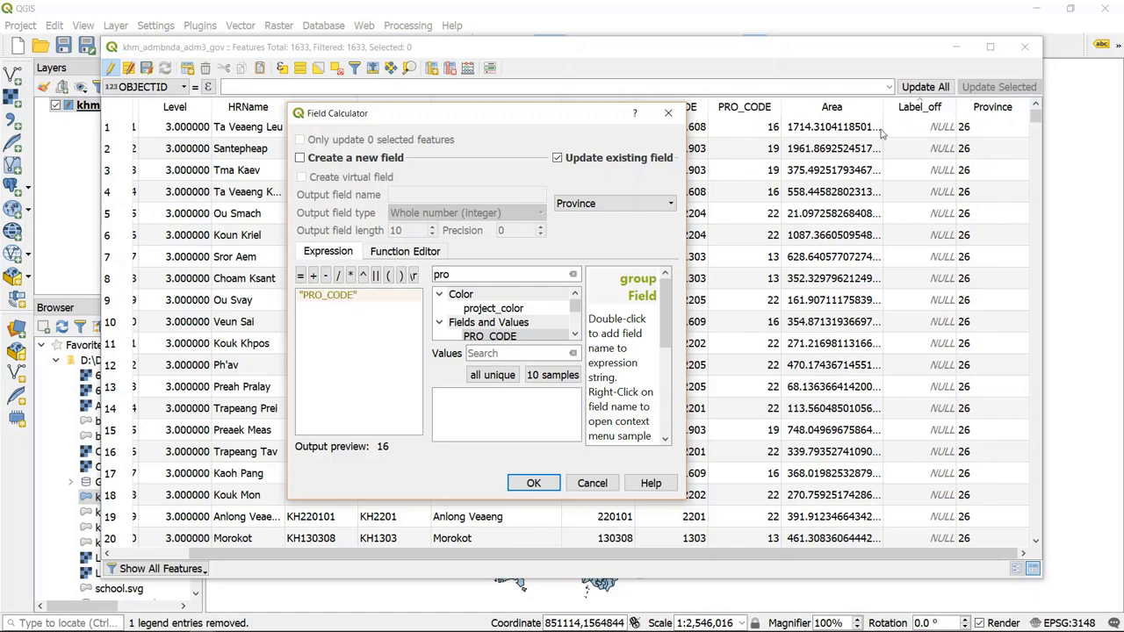
click(536, 483)
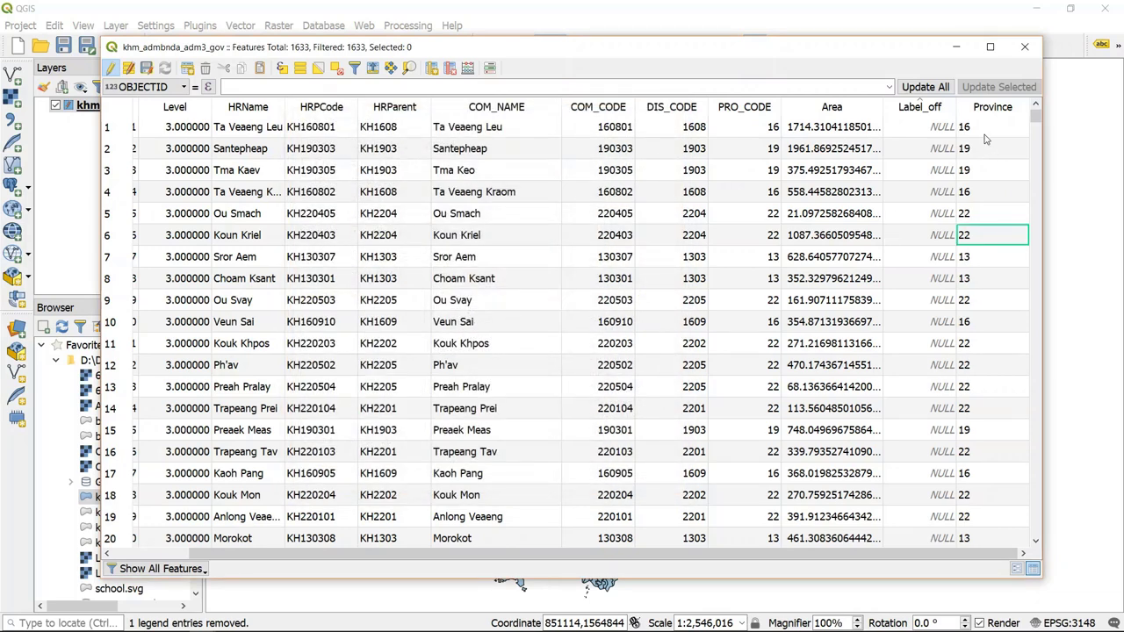
Compare the Province values with the PRO_CODE values in the first few commune records
click(980, 127)
double_click(754, 130)
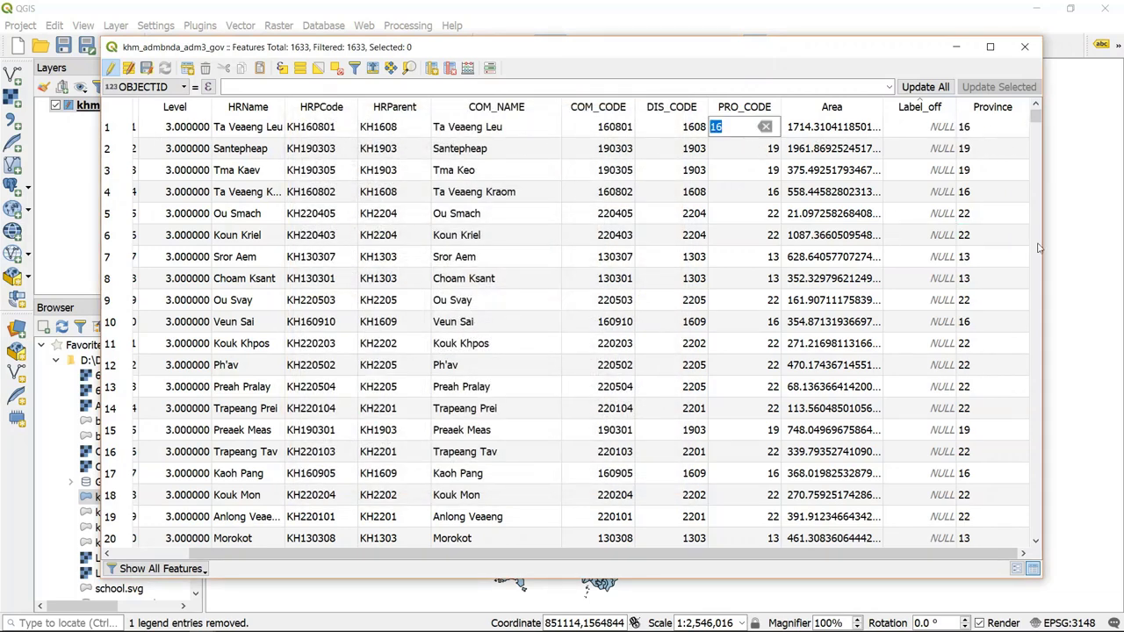
double_click(722, 172)
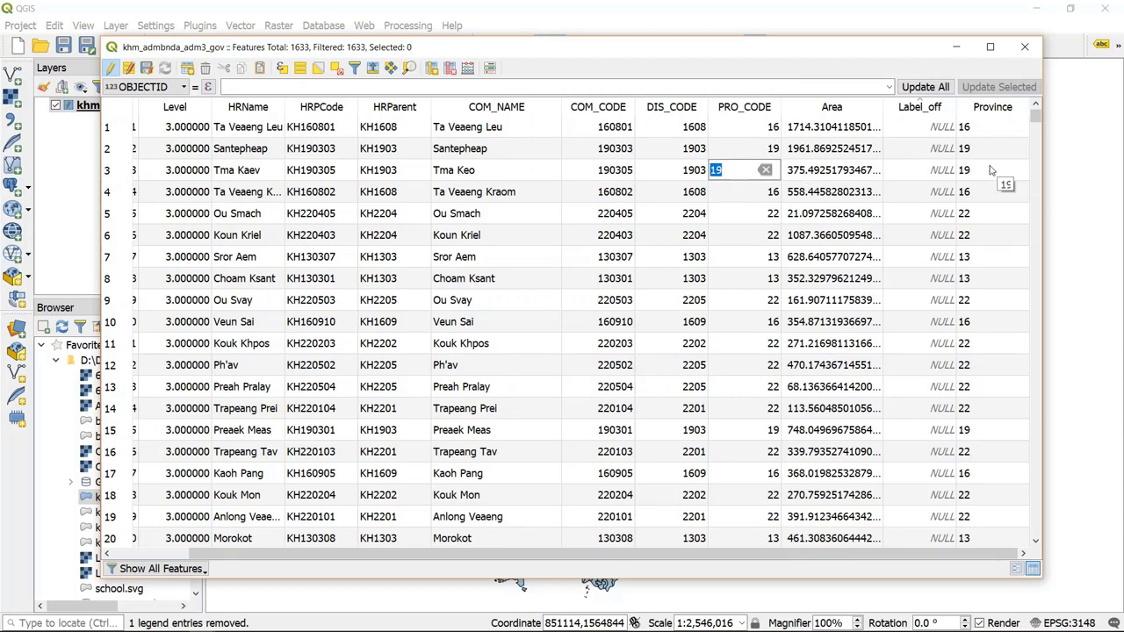
key(Up)
key(Up)
double_click(986, 130)
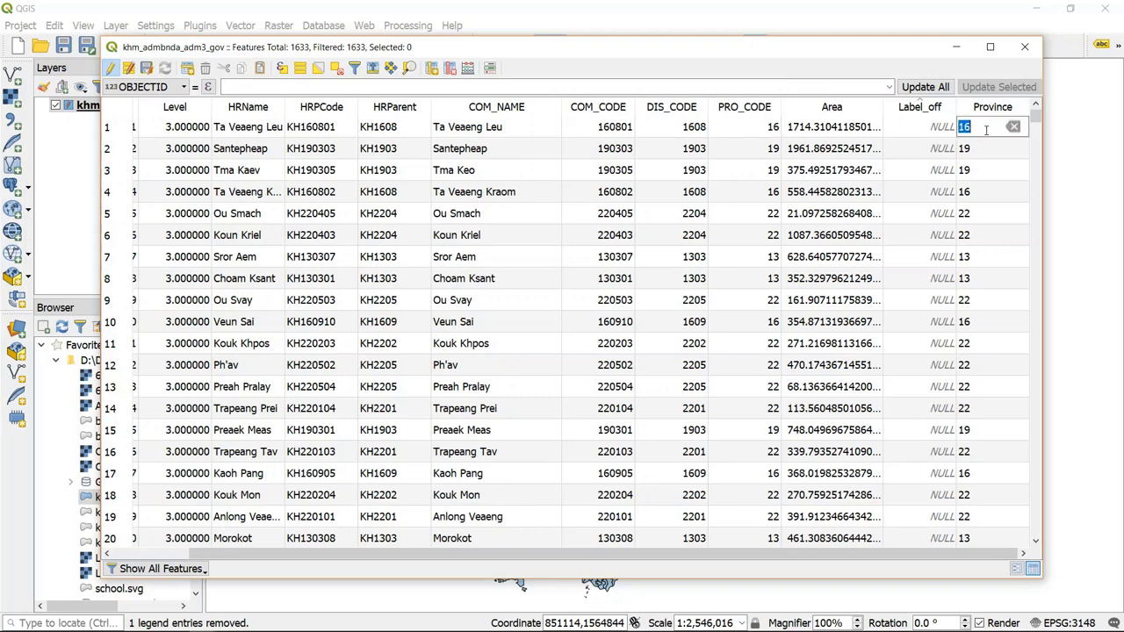
double_click(990, 149)
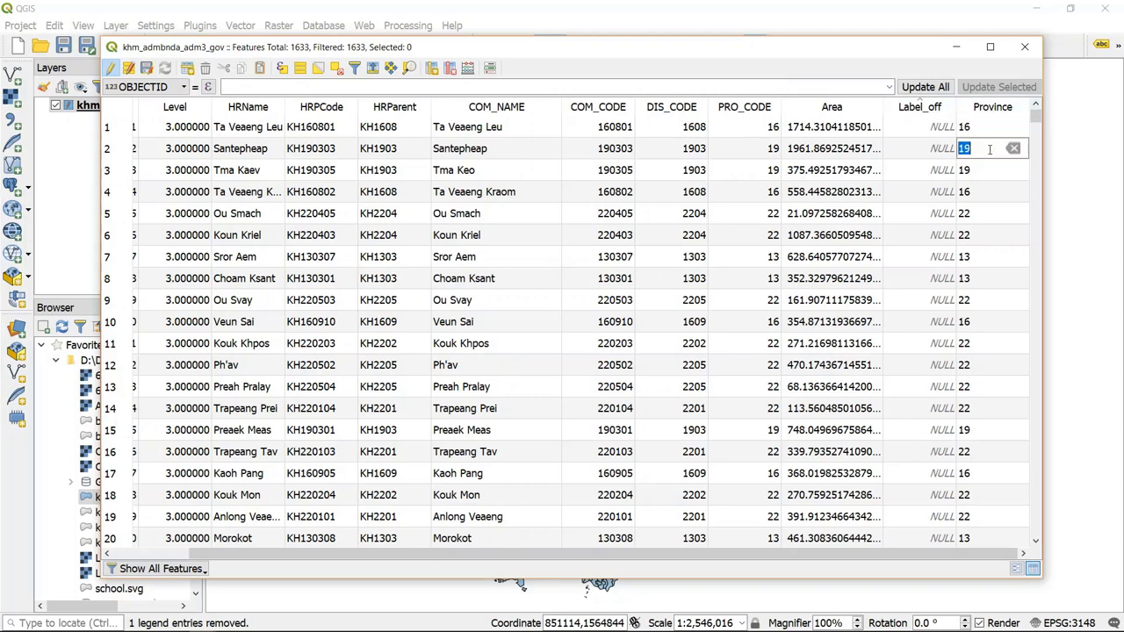
double_click(980, 131)
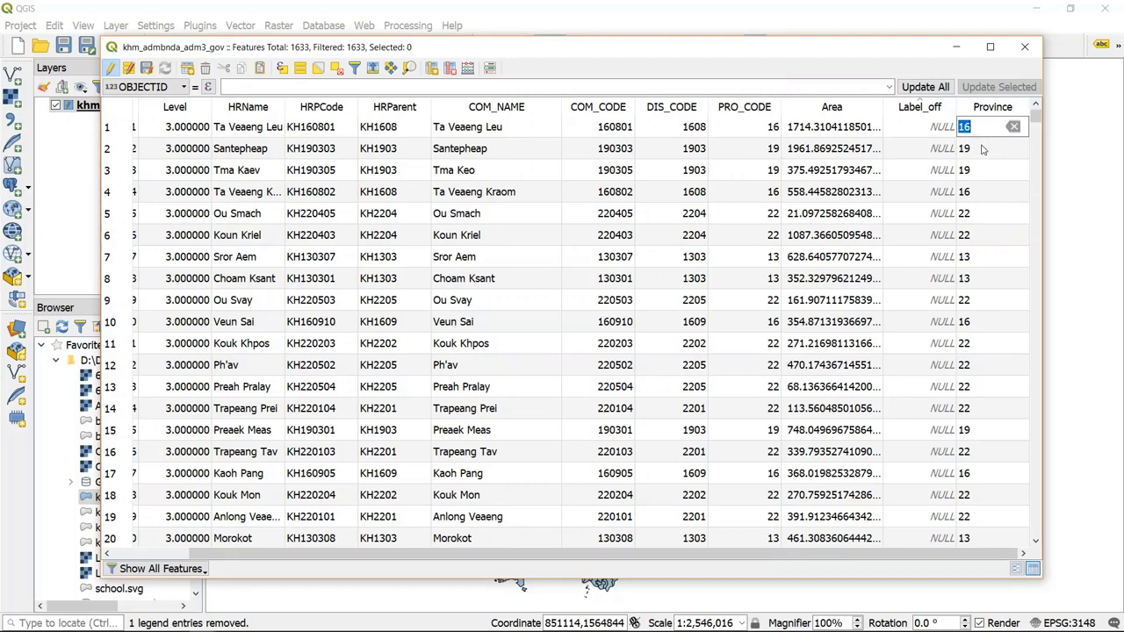
double_click(984, 149)
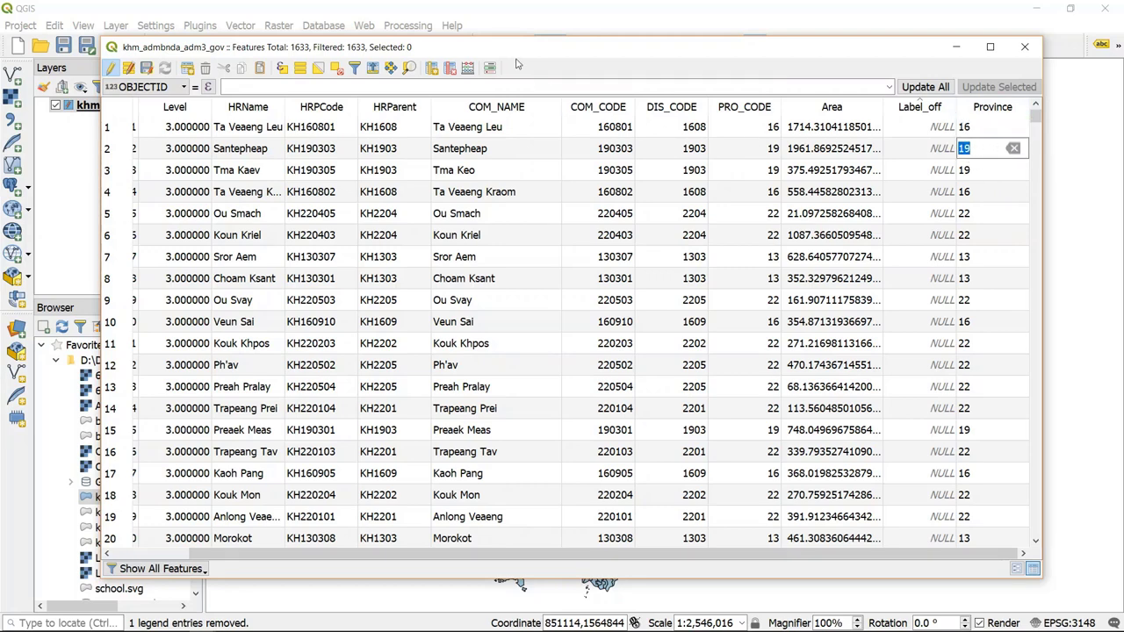
Use the Field Calculator to update the existing Province field of all records with the expression "PRO_CODE" + 10
click(469, 69)
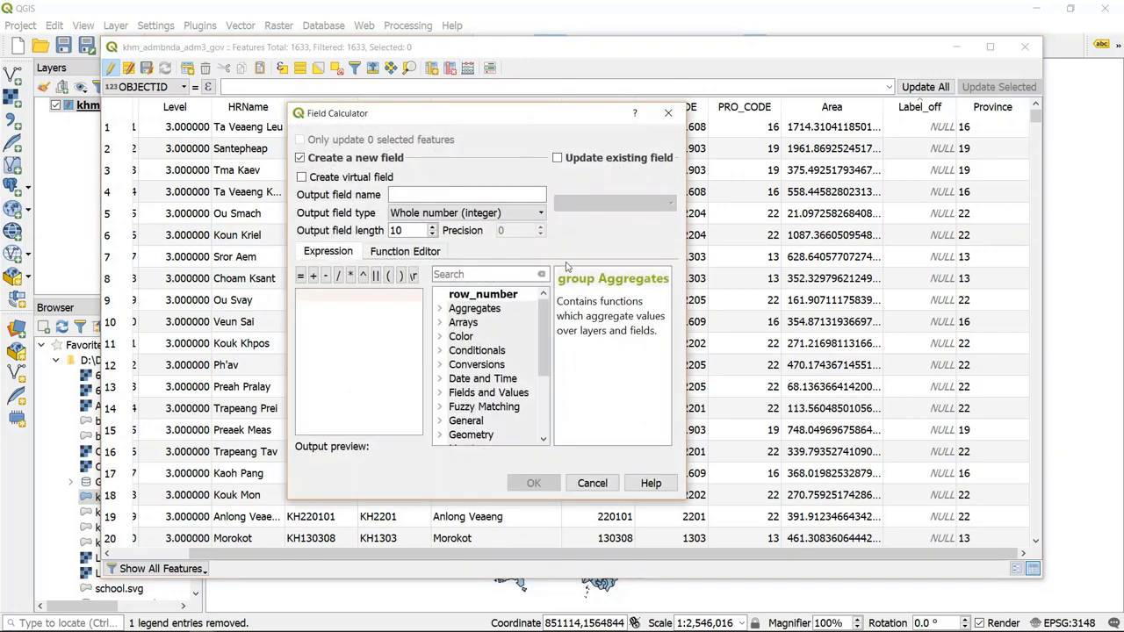
click(565, 160)
click(593, 203)
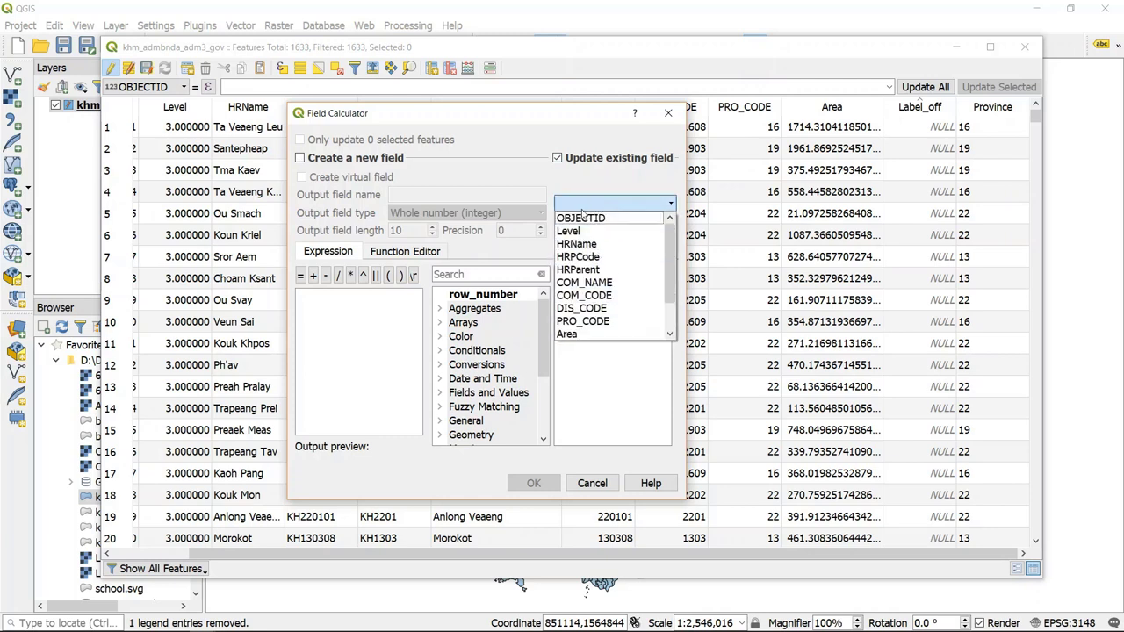
scroll(629, 312, down, 1)
click(619, 322)
click(334, 326)
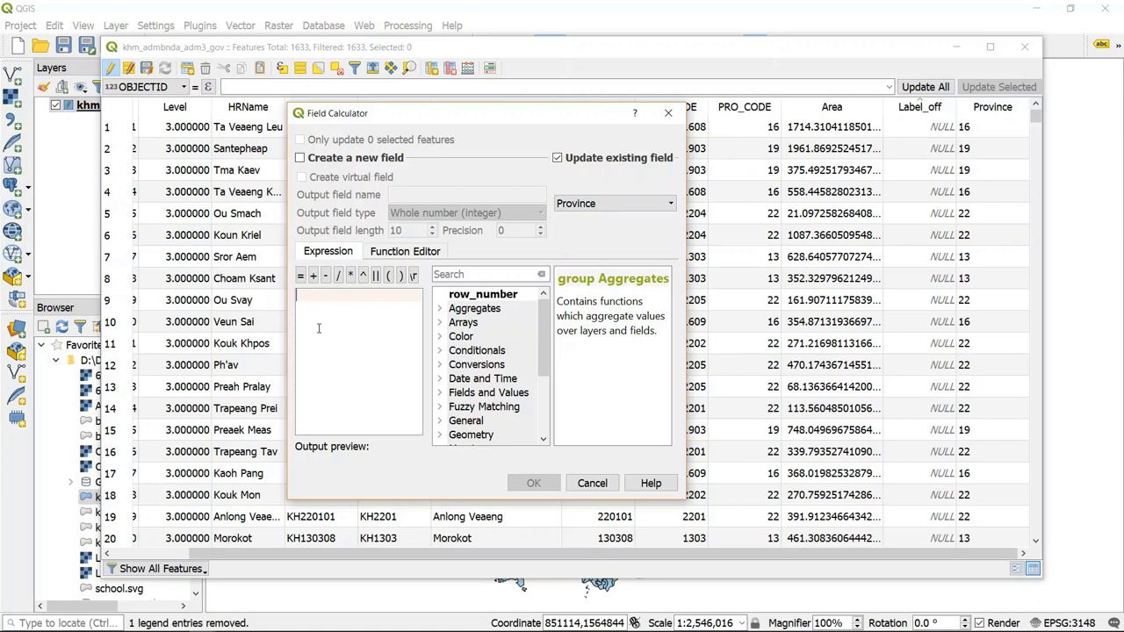
click(466, 275)
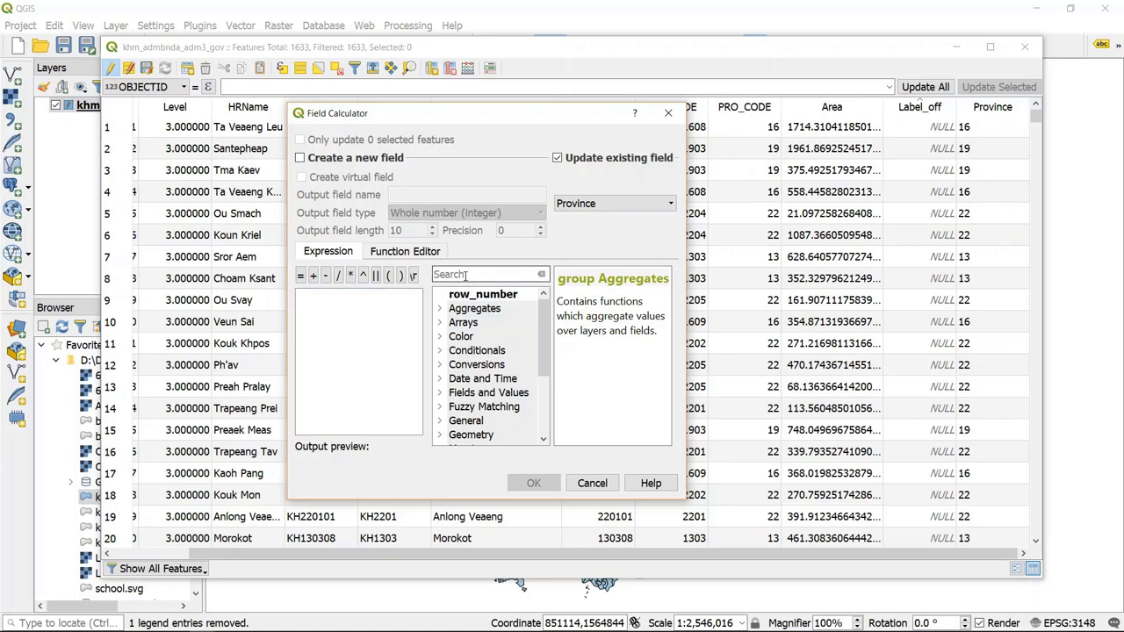
text(pro)
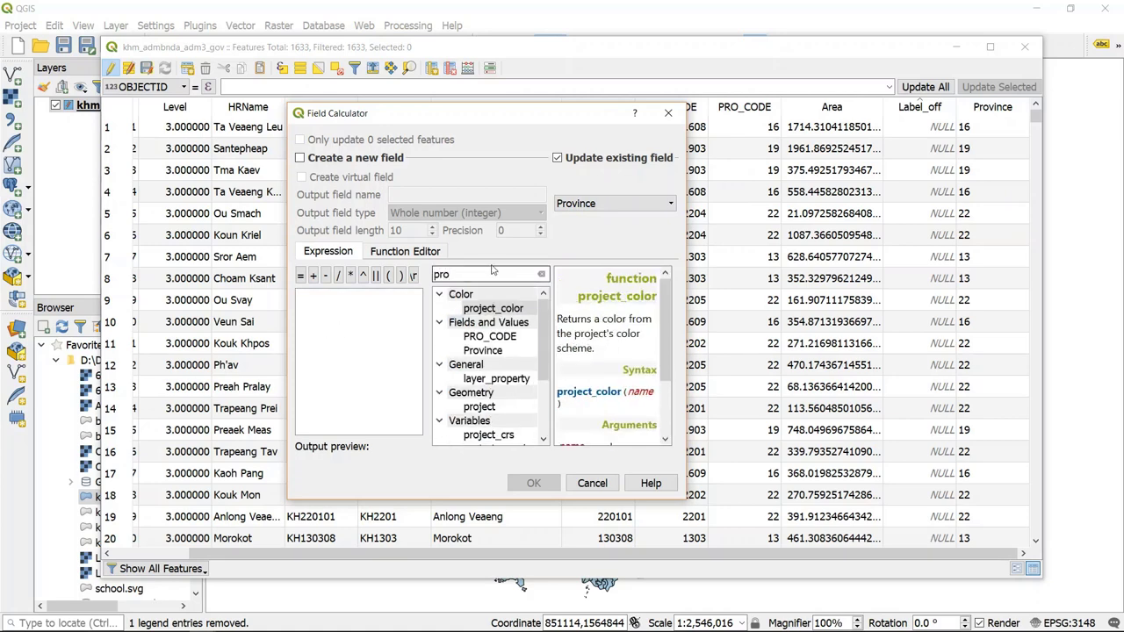
double_click(485, 338)
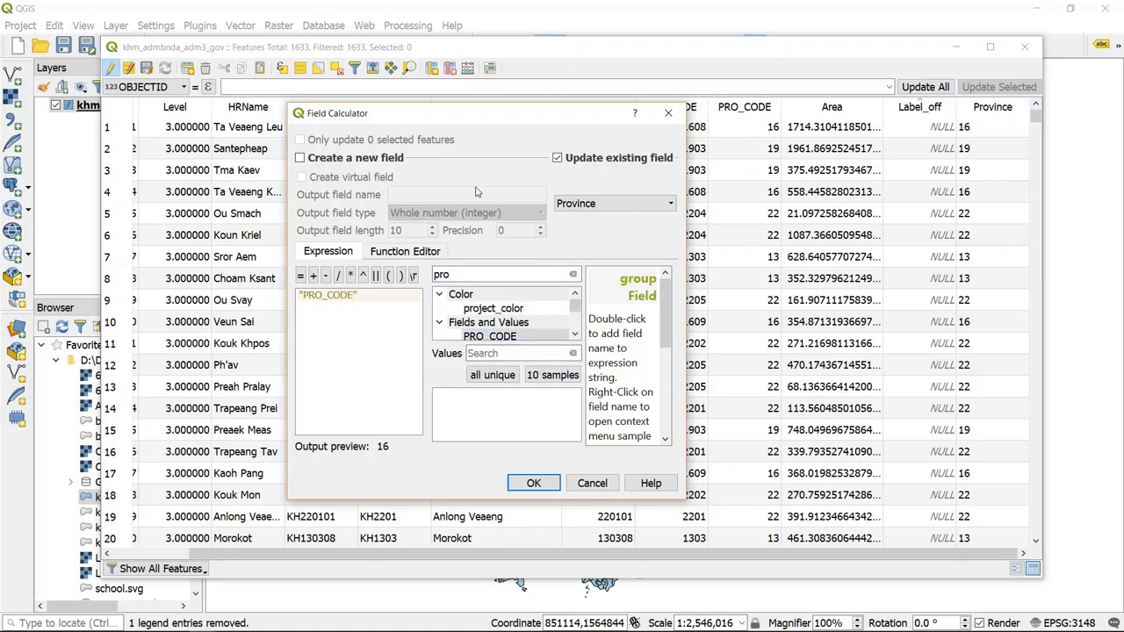
click(313, 276)
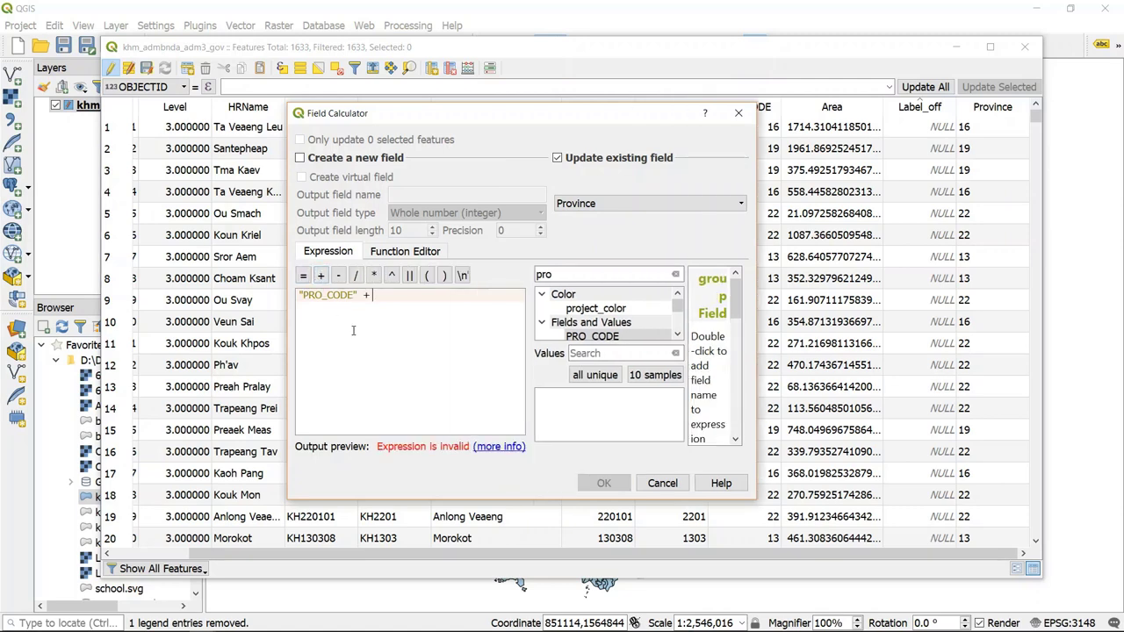
text(10)
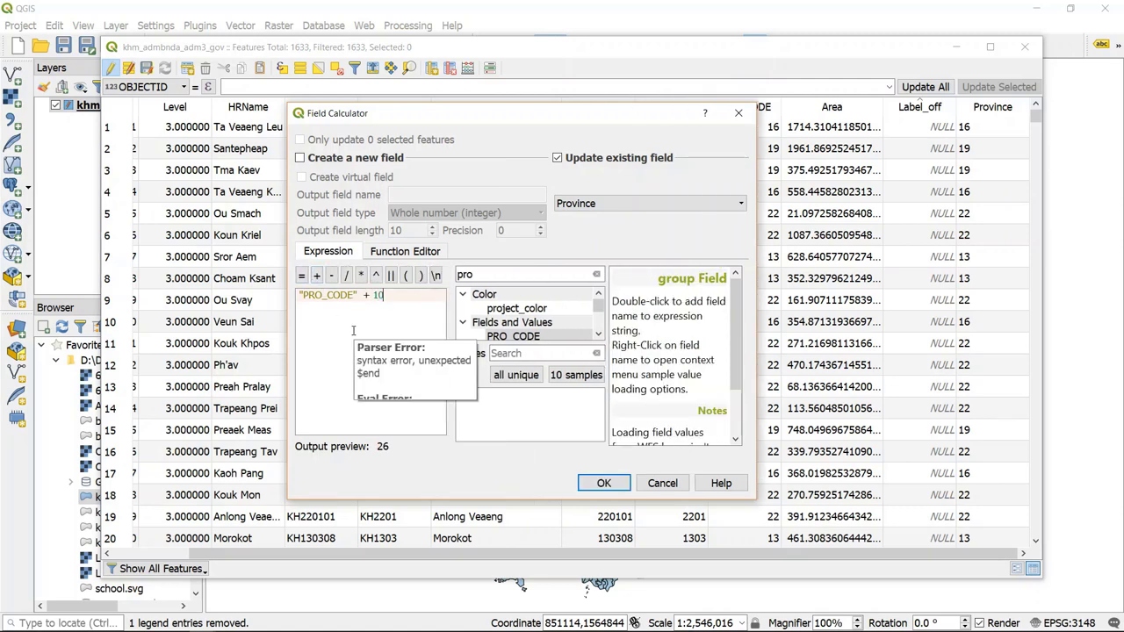
click(604, 483)
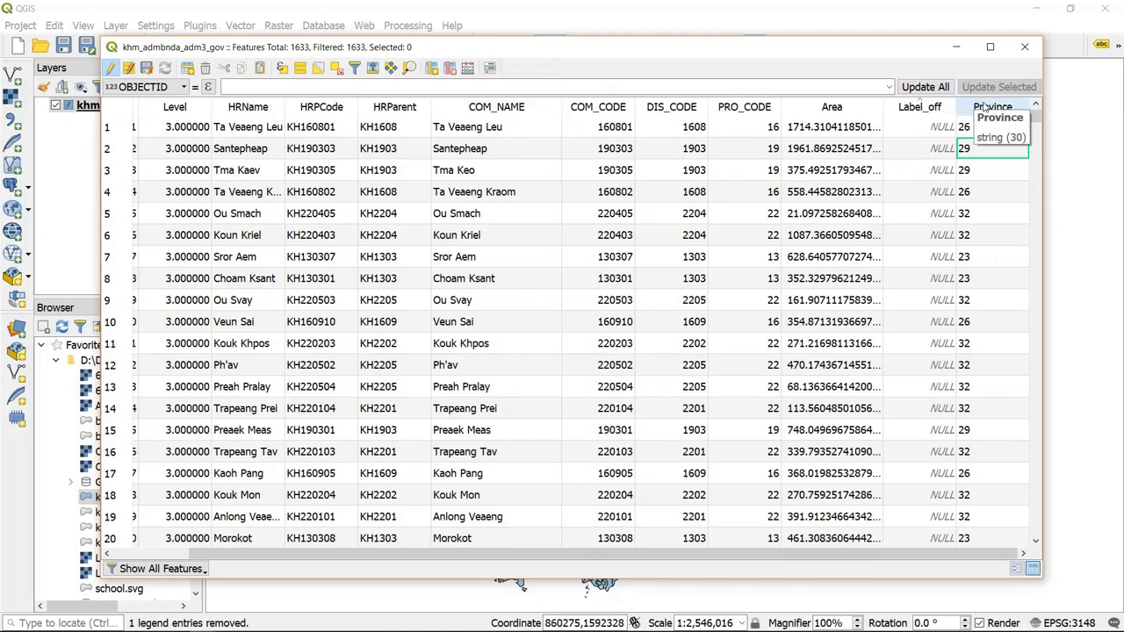
Delete the Province field from the commune layer and look through the remaining columns of the attribute table
click(449, 69)
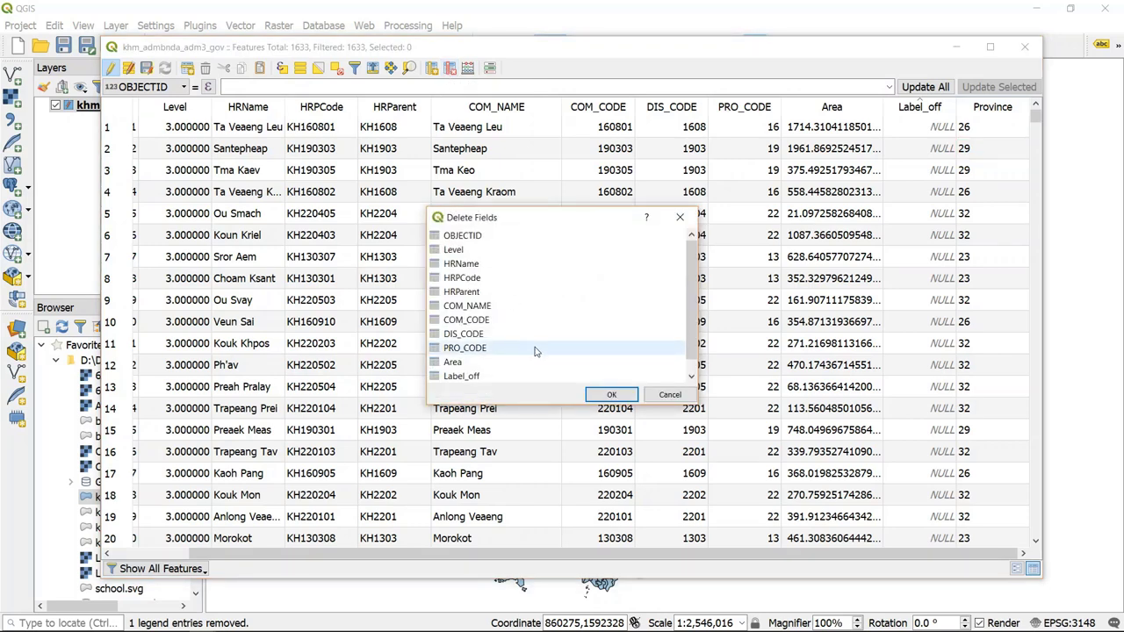
scroll(518, 376, down, 1)
click(553, 376)
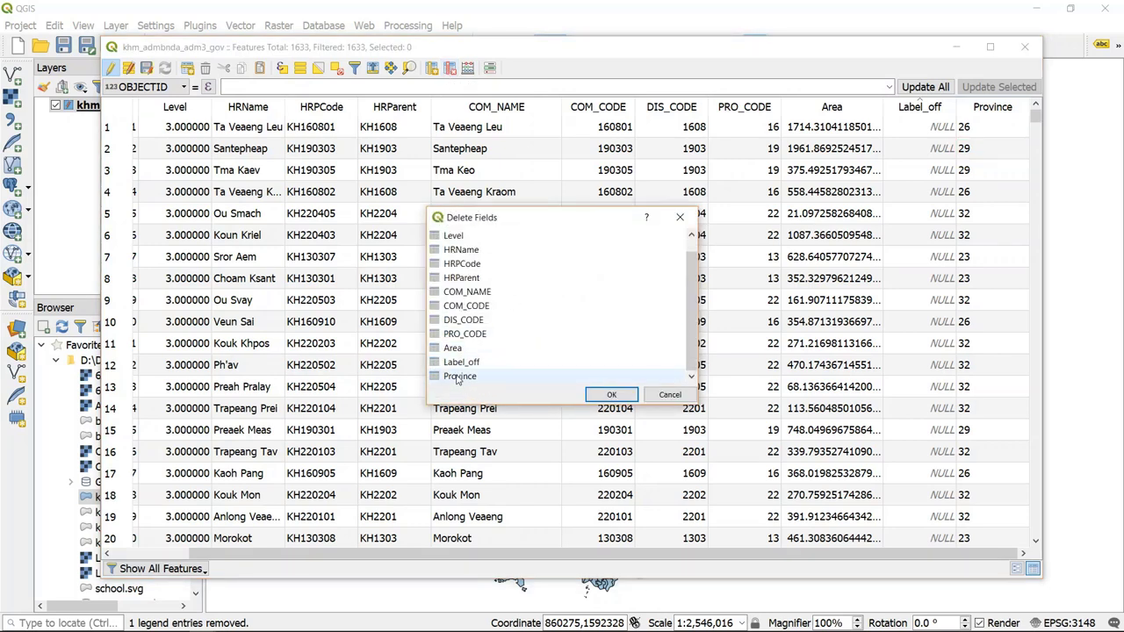
click(612, 395)
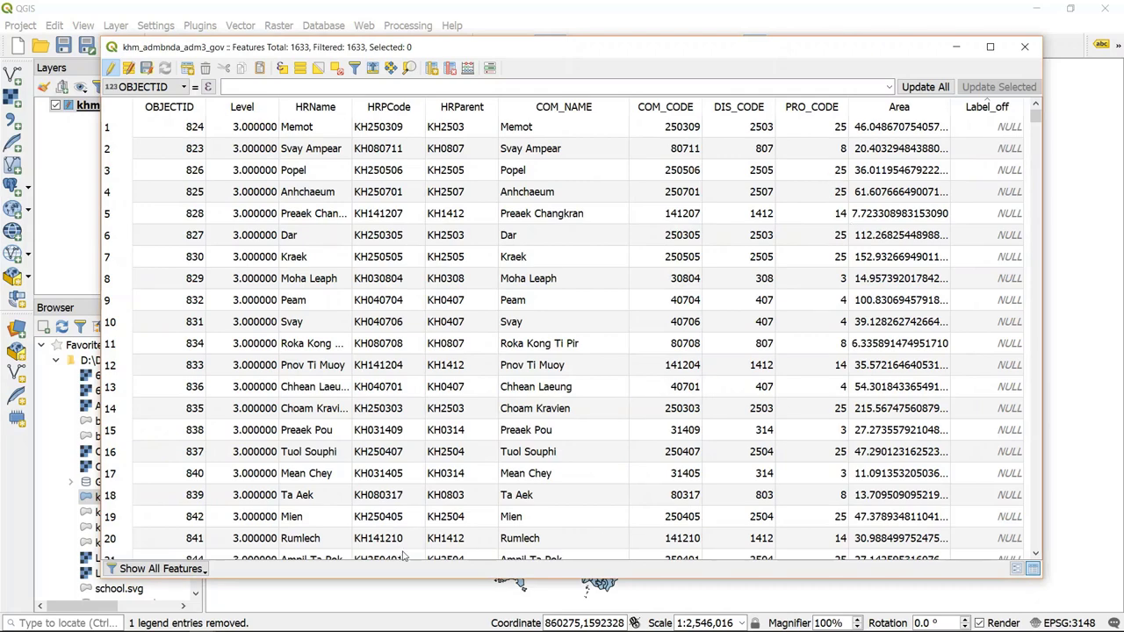
scroll(999, 165, down, 8)
scroll(998, 165, up, 8)
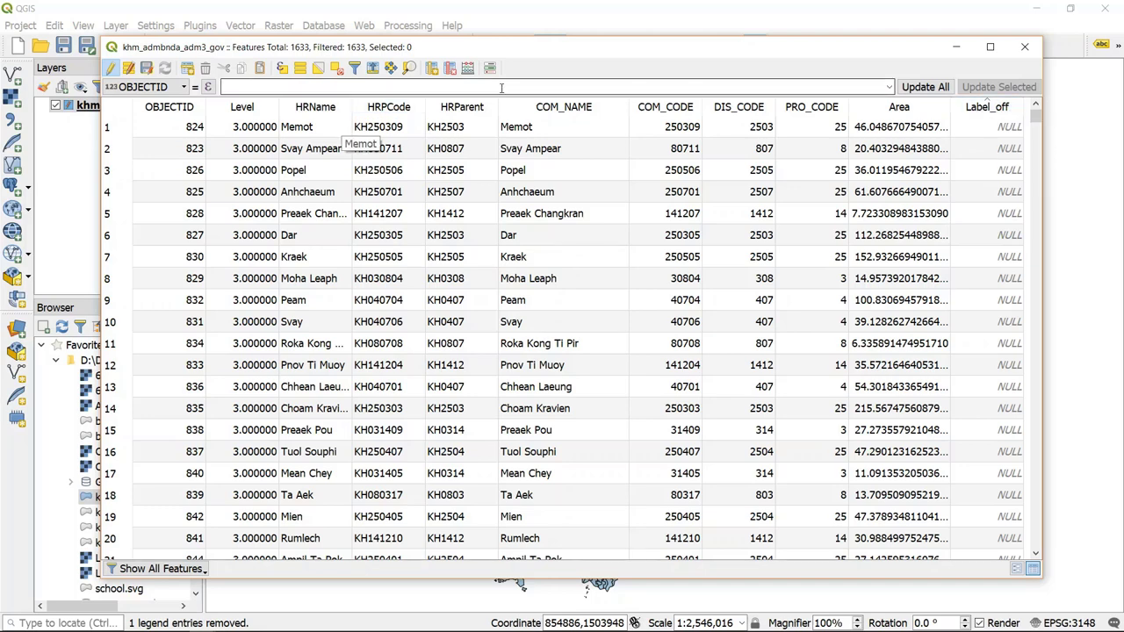
Delete the Label_off field from the commune layer's attribute table
click(448, 75)
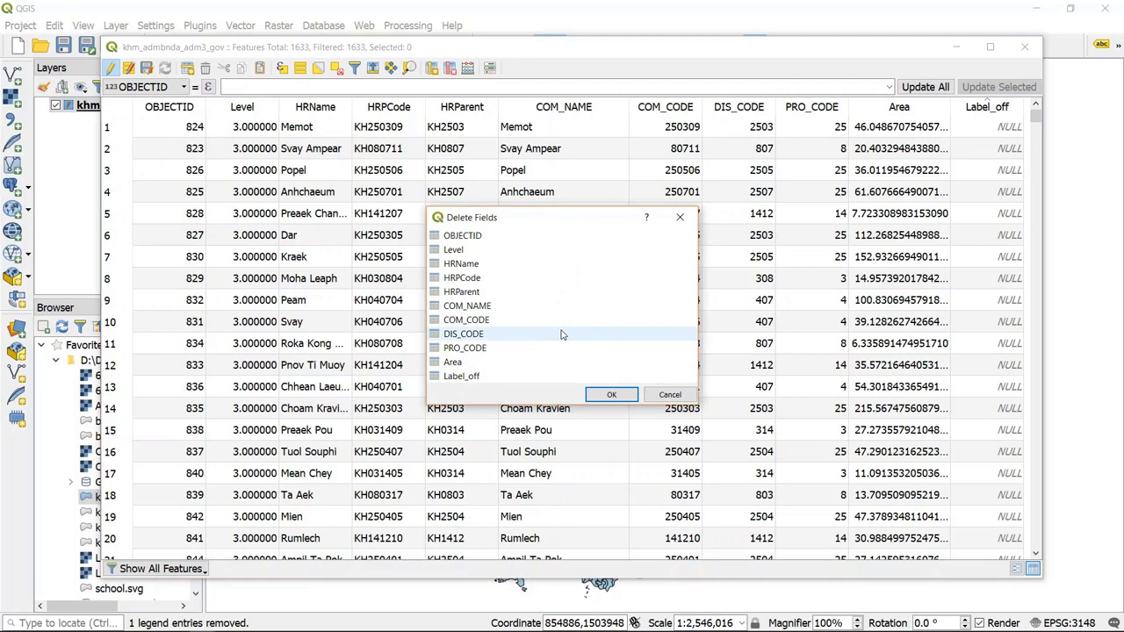
click(474, 375)
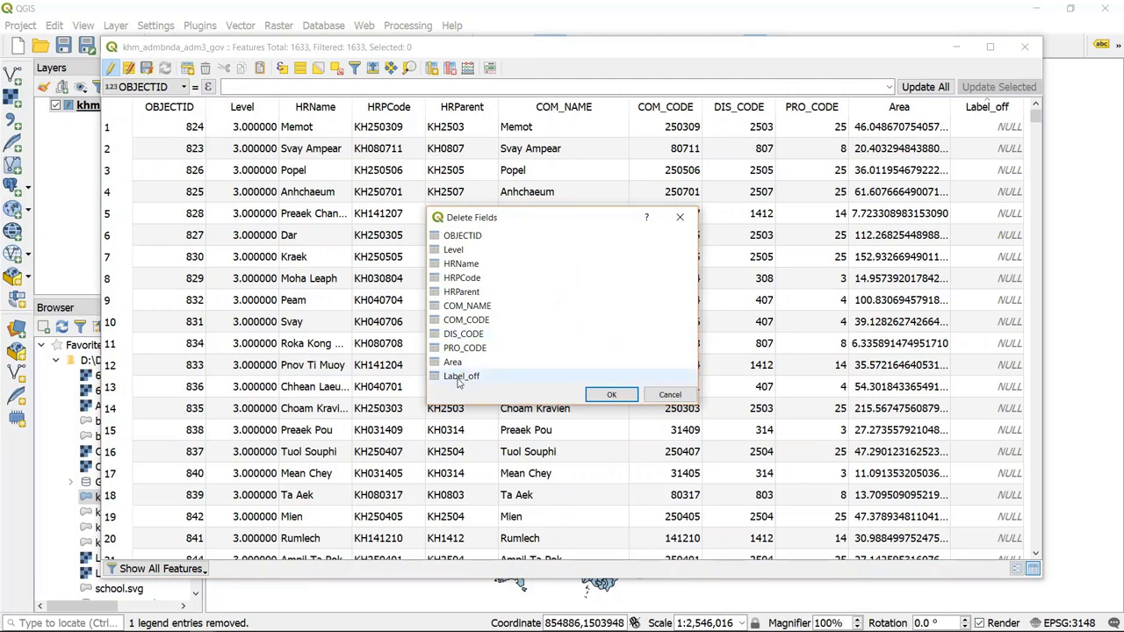
click(609, 395)
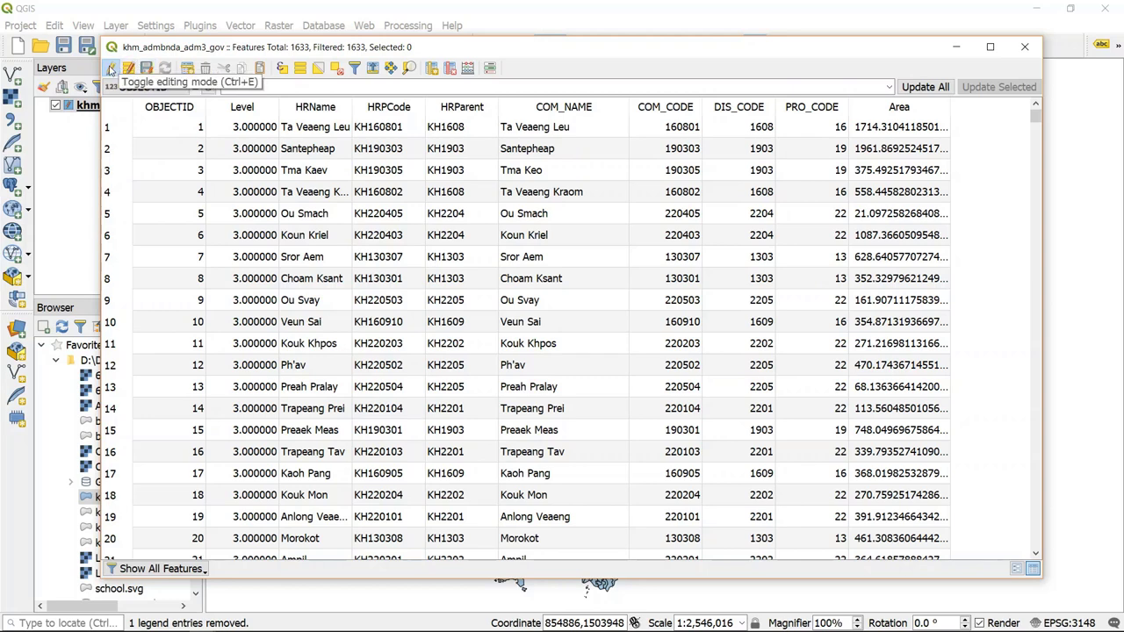
Stop editing the commune layer, discard all unsaved changes and check the restored attribute table
click(110, 70)
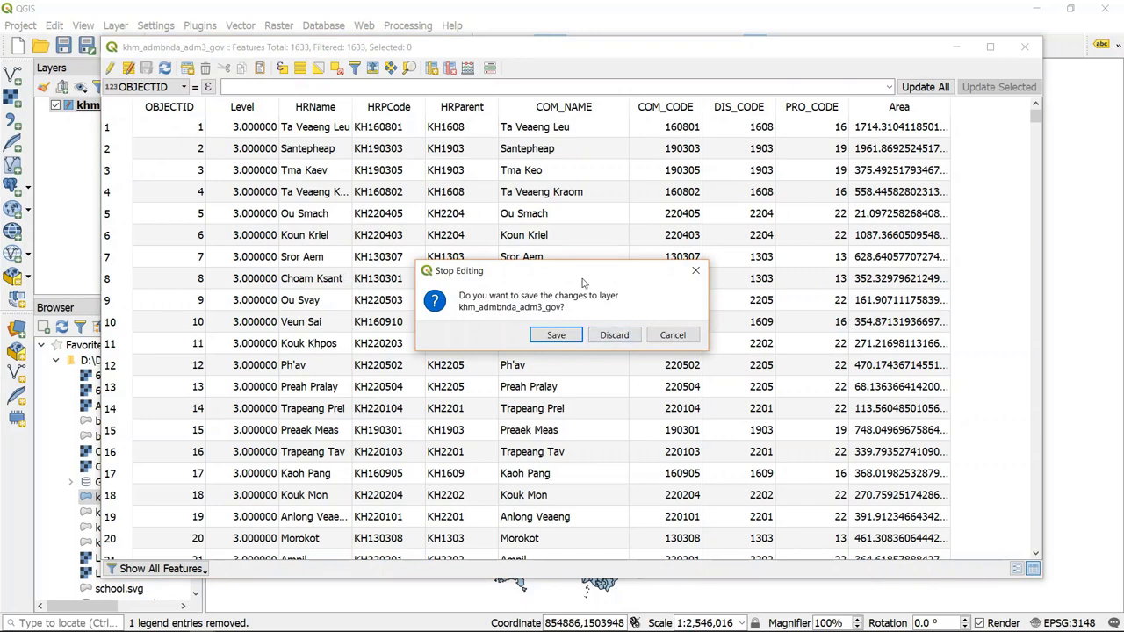
click(612, 335)
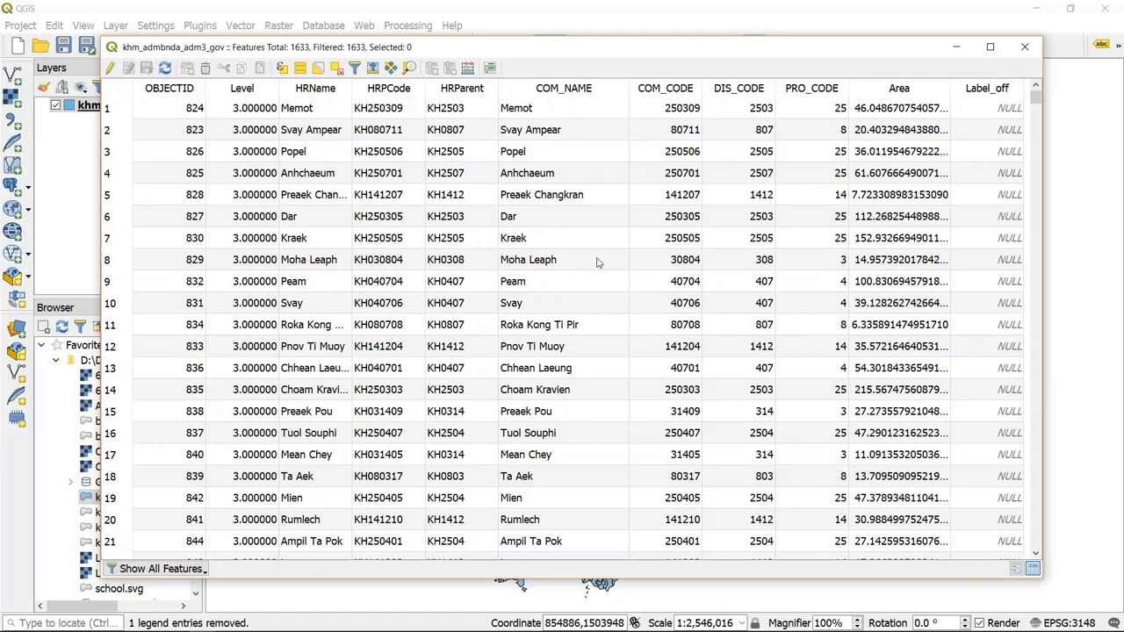
scroll(668, 373, down, 6)
scroll(667, 378, up, 6)
click(467, 69)
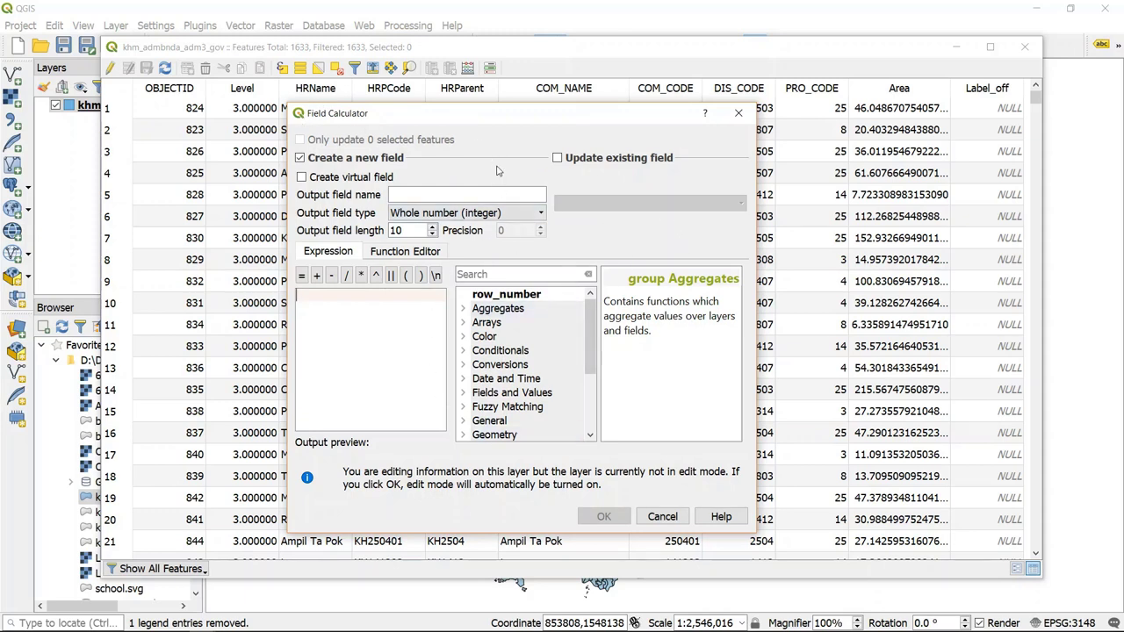
drag(580, 129, 700, 122)
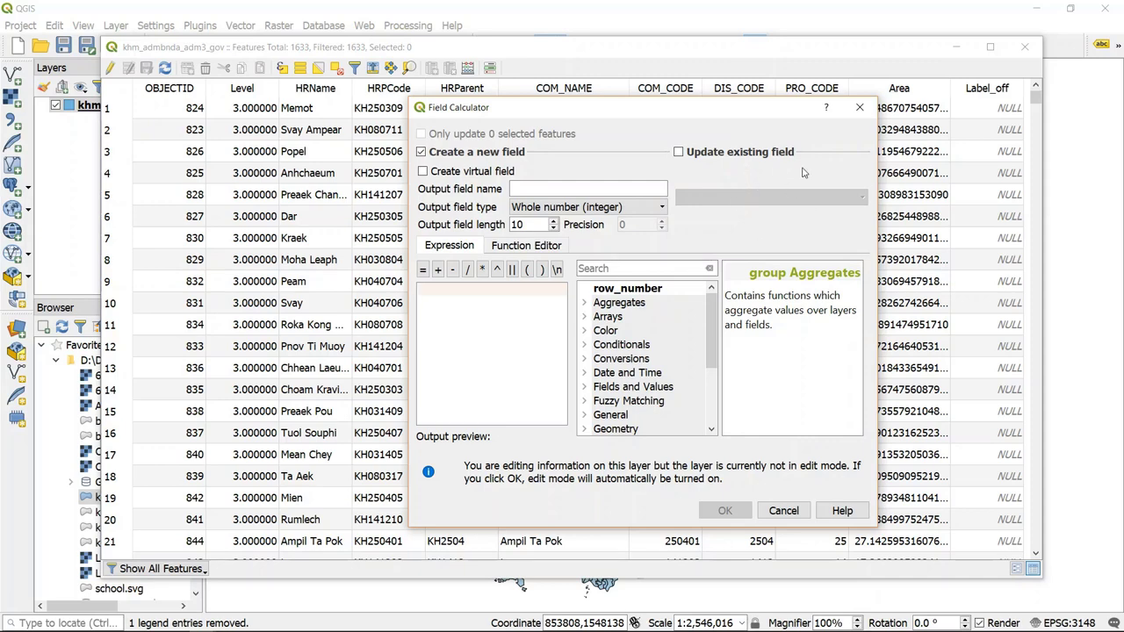
click(860, 107)
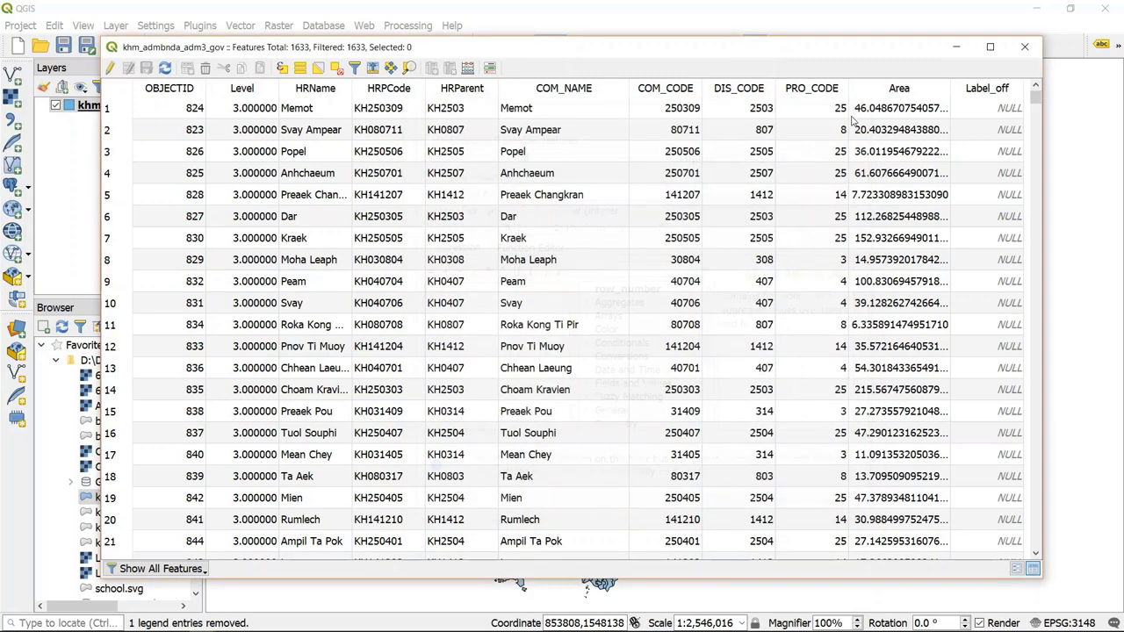
Close the attribute table and try selecting a commune polygon in southwestern Cambodia, clearing the selection at the end
click(1025, 47)
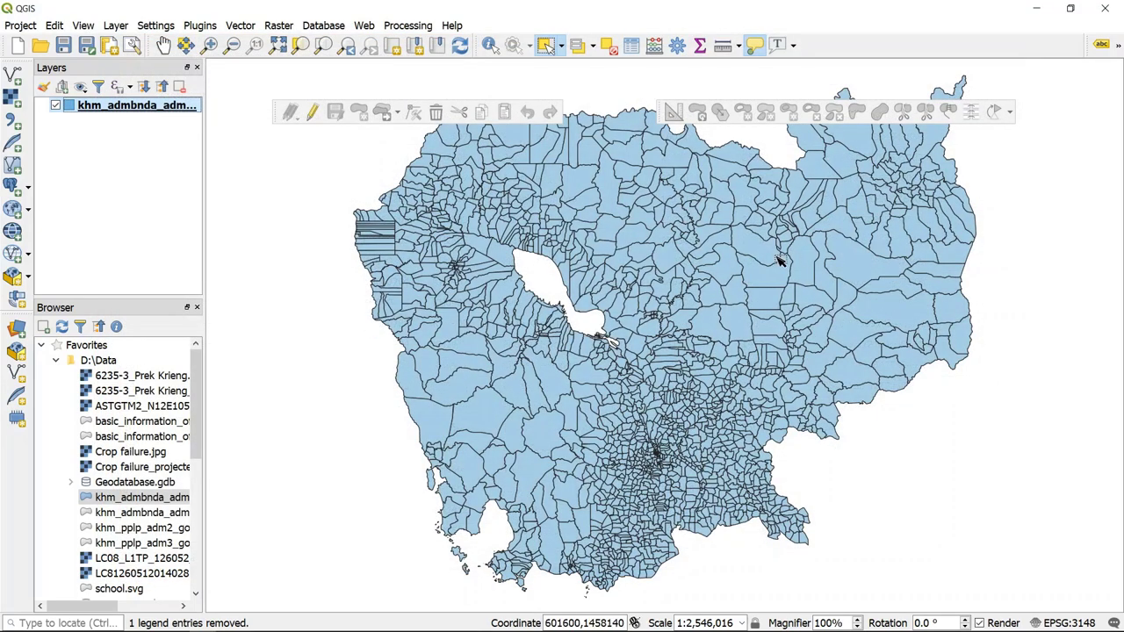
mouse_move(778, 260)
click(477, 387)
click(492, 416)
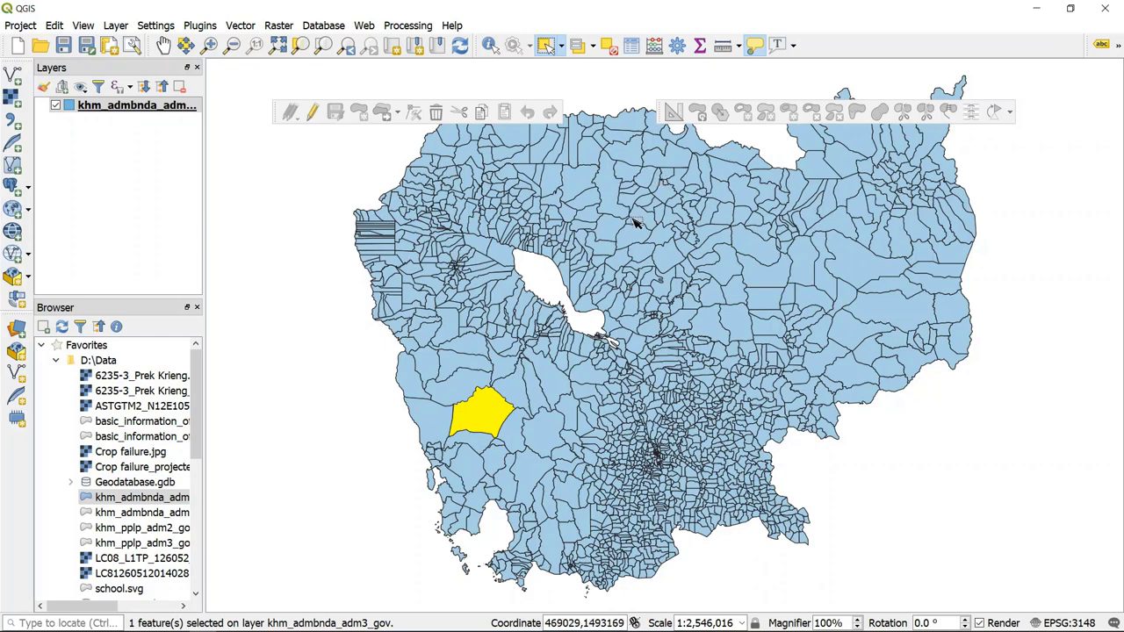
mouse_move(572, 185)
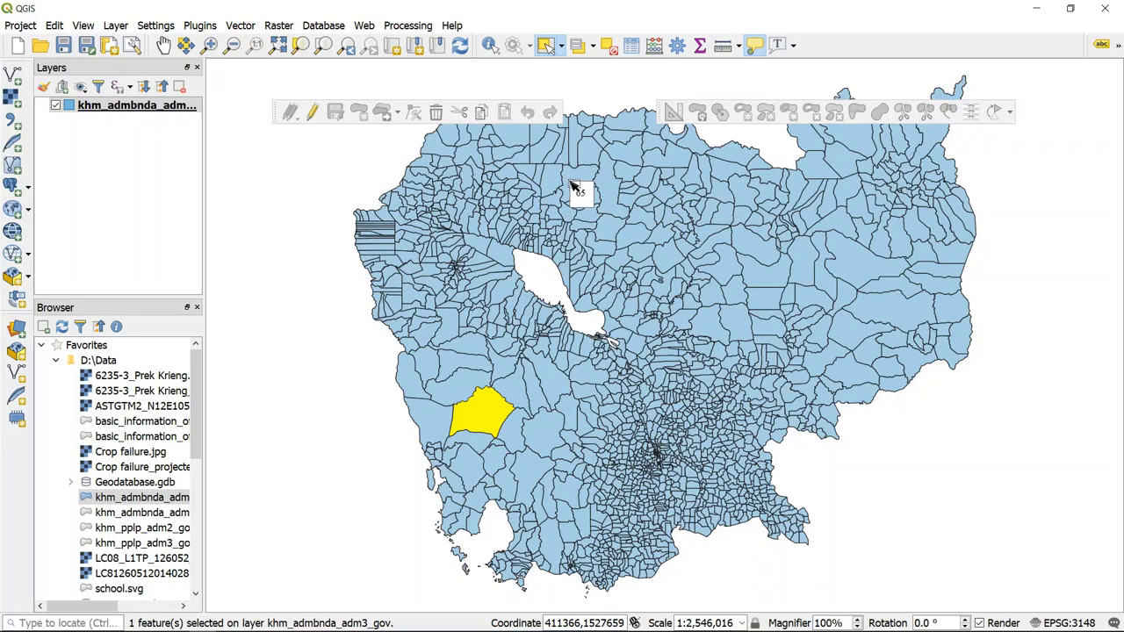
click(378, 403)
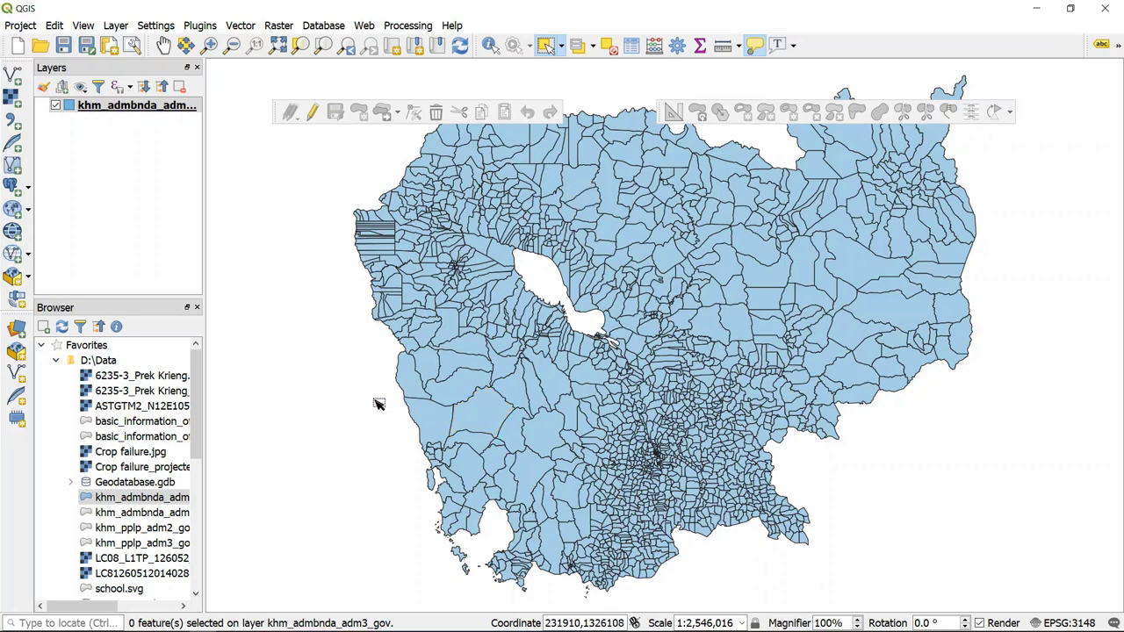